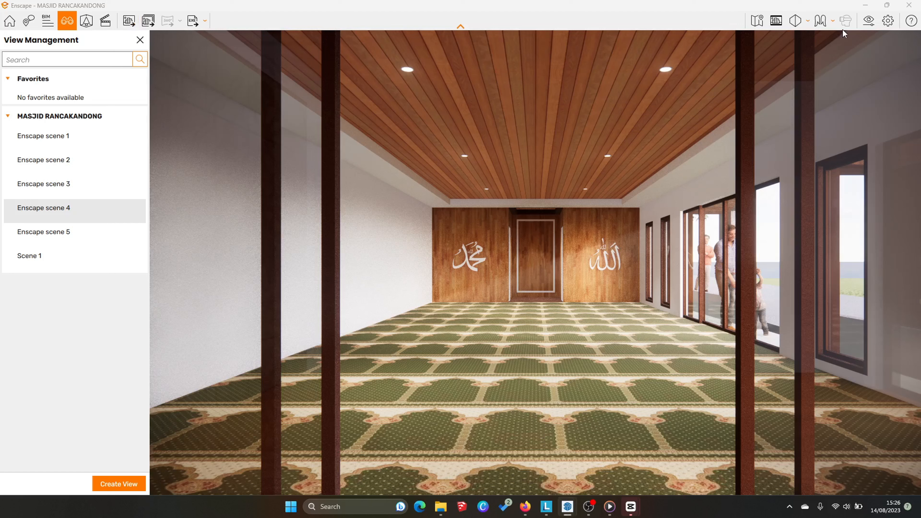
# Step: Narrow the camera's field of view and save a PNG screenshot of the prayer hall in the MASJID GPR folder
pyautogui.click(875, 25)
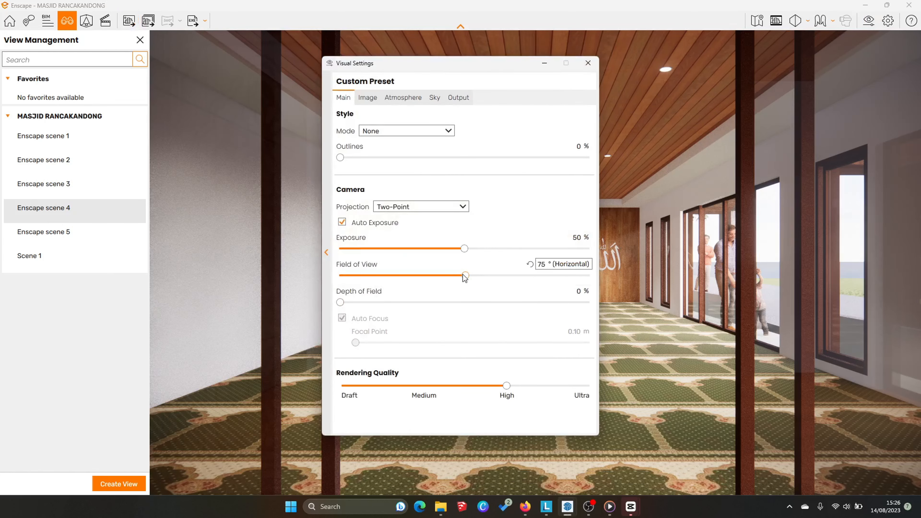
pyautogui.moveTo(464, 278); pyautogui.dragTo(444, 283)
pyautogui.click(588, 64)
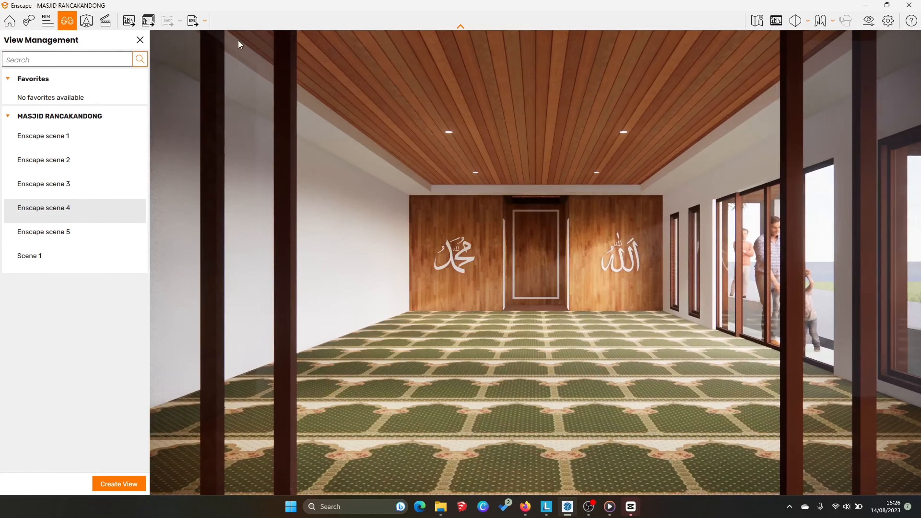
pyautogui.click(129, 20)
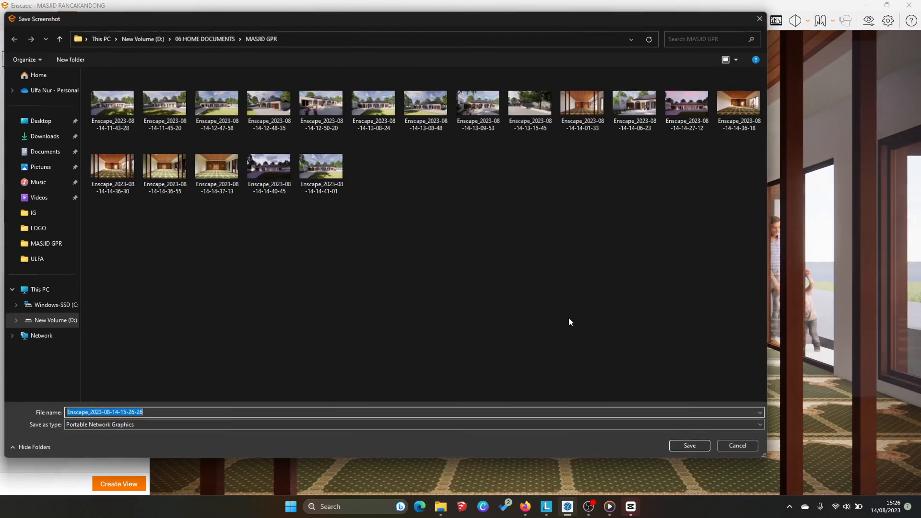
pyautogui.click(690, 446)
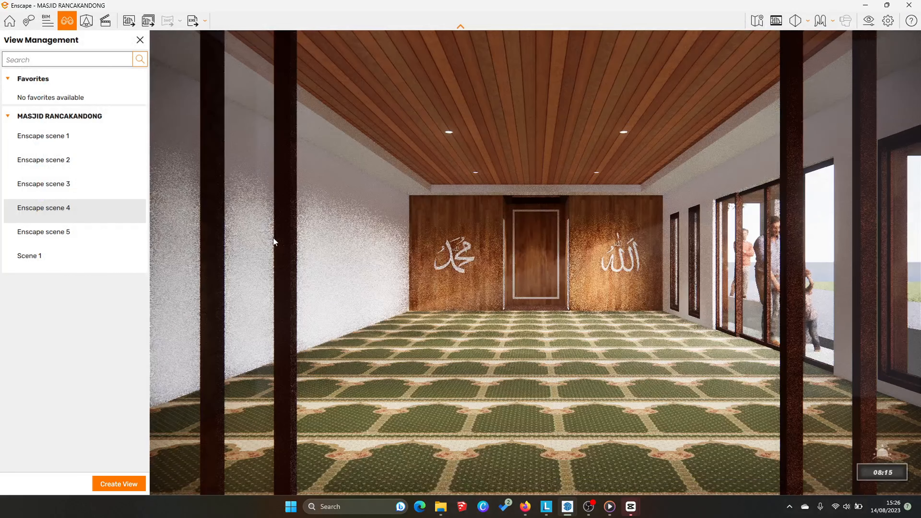
pyautogui.keyDown('shift'); pyautogui.rightClick(725, 409); pyautogui.keyUp('shift')
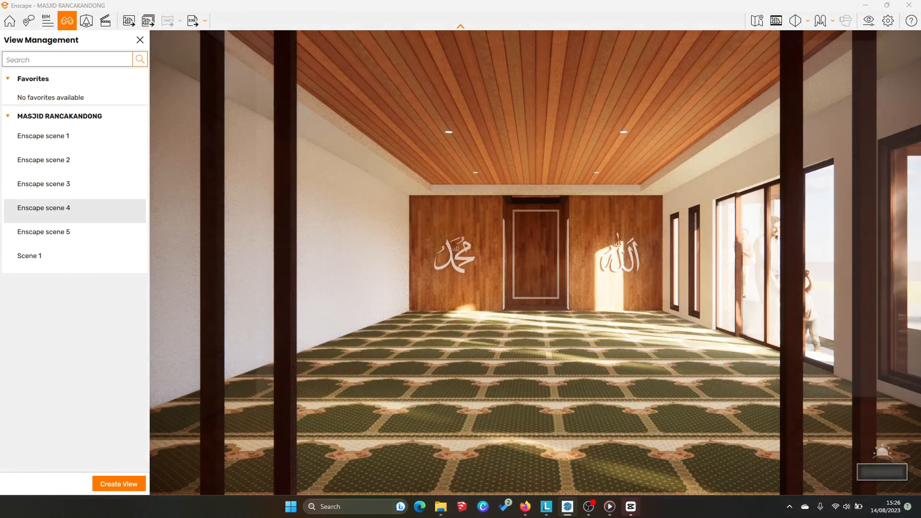
pyautogui.keyDown('shift'); pyautogui.rightClick(726, 412); pyautogui.keyUp('shift')
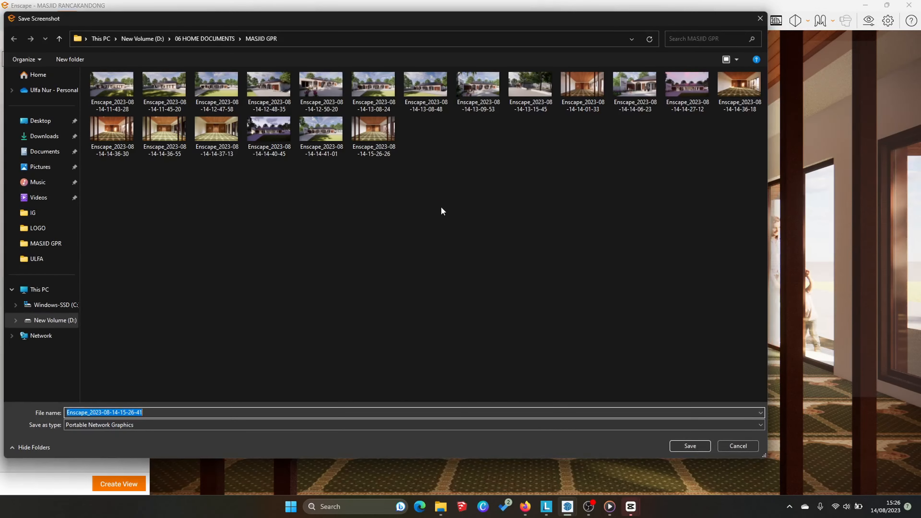
pyautogui.doubleClick(372, 134)
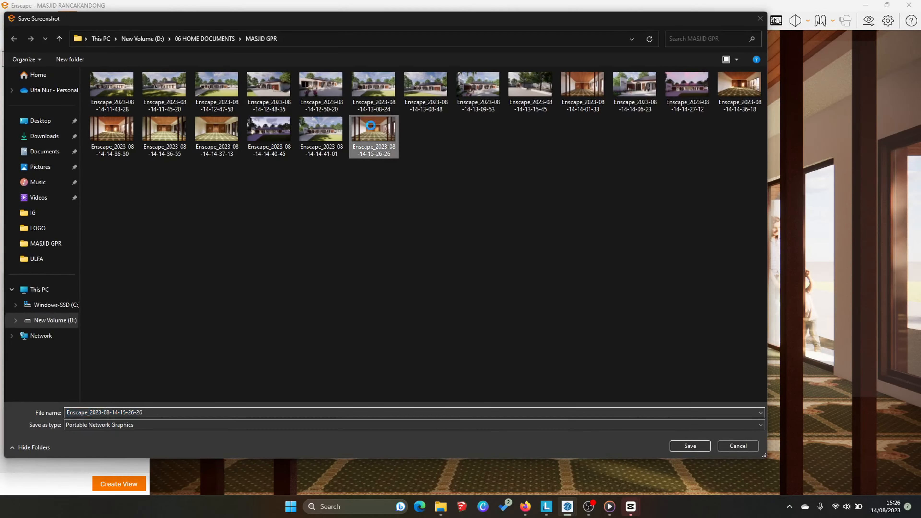
pyautogui.click(499, 290)
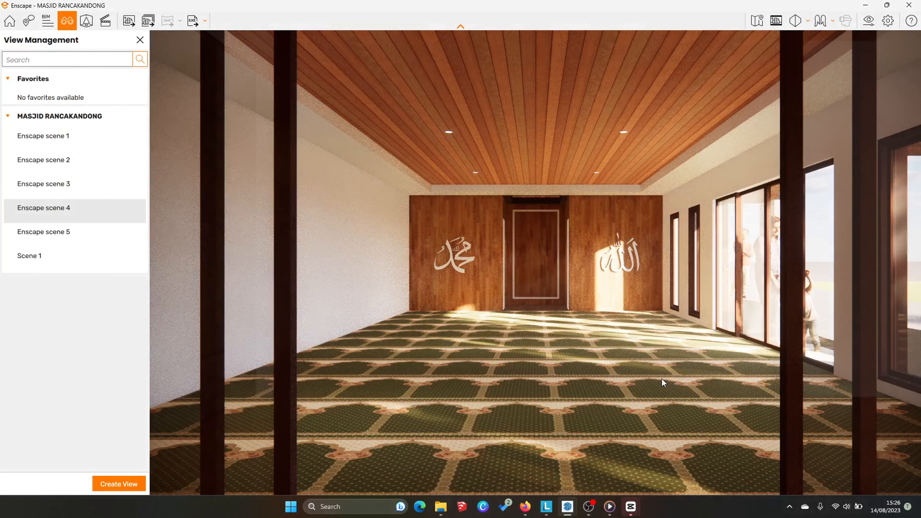
# Step: Advance the time of day to 17:00 and save another screenshot of the prayer hall in the MASJID GPR folder
pyautogui.press('i')
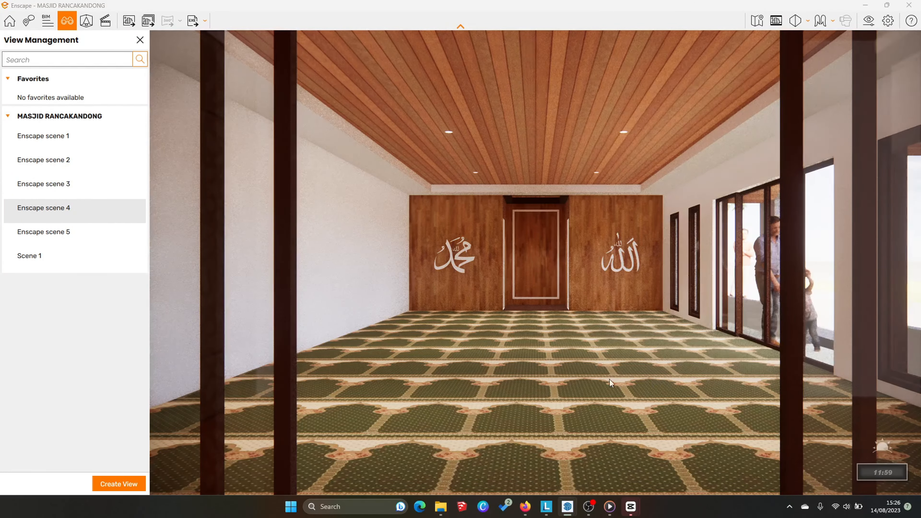
pyautogui.press('i')
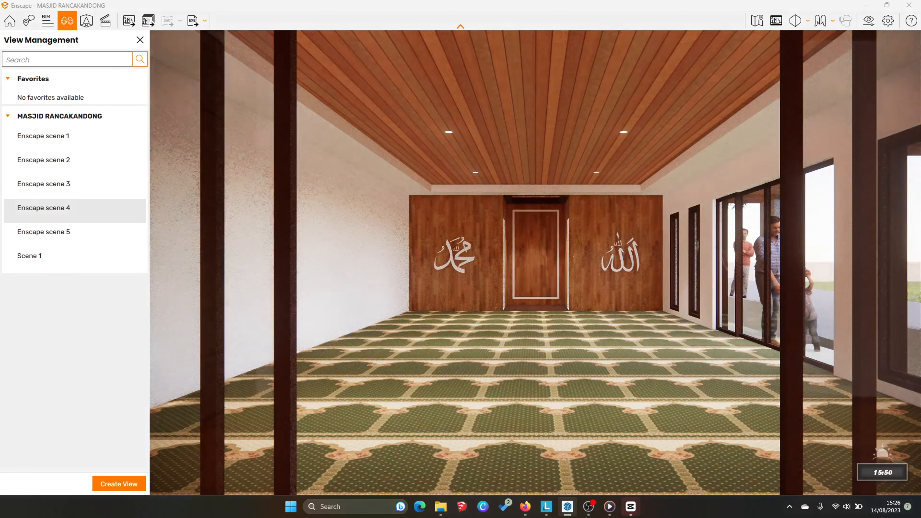
pyautogui.press('i')
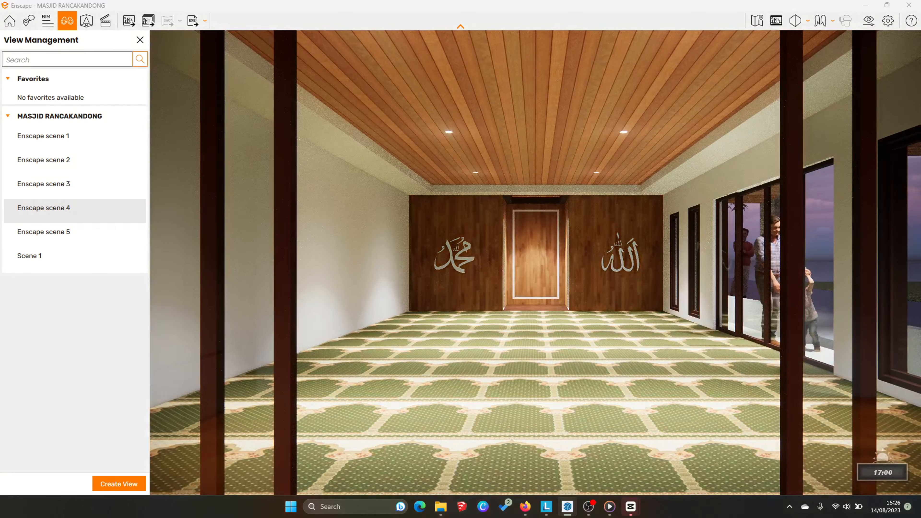
pyautogui.click(129, 20)
pyautogui.click(687, 443)
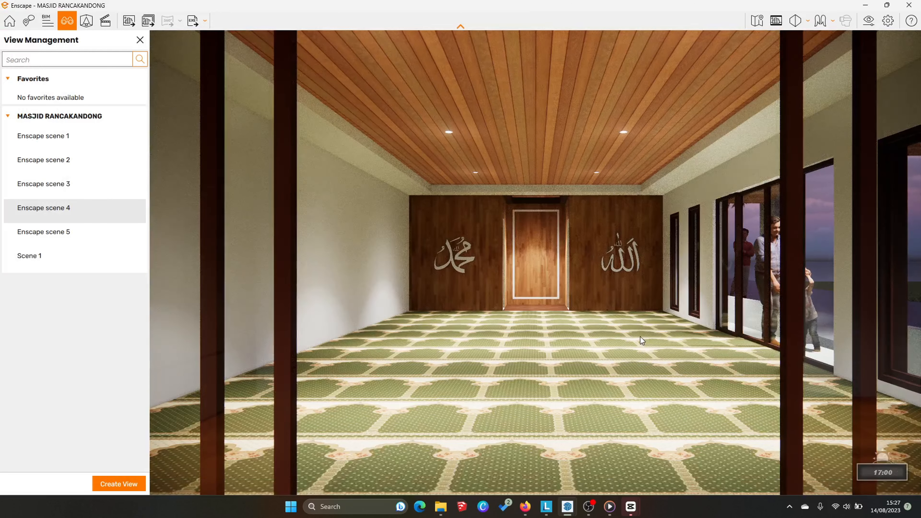
# Step: Minimize the rendering window, switch to CapCut and create a new video project
pyautogui.click(867, 8)
pyautogui.moveTo(631, 514)
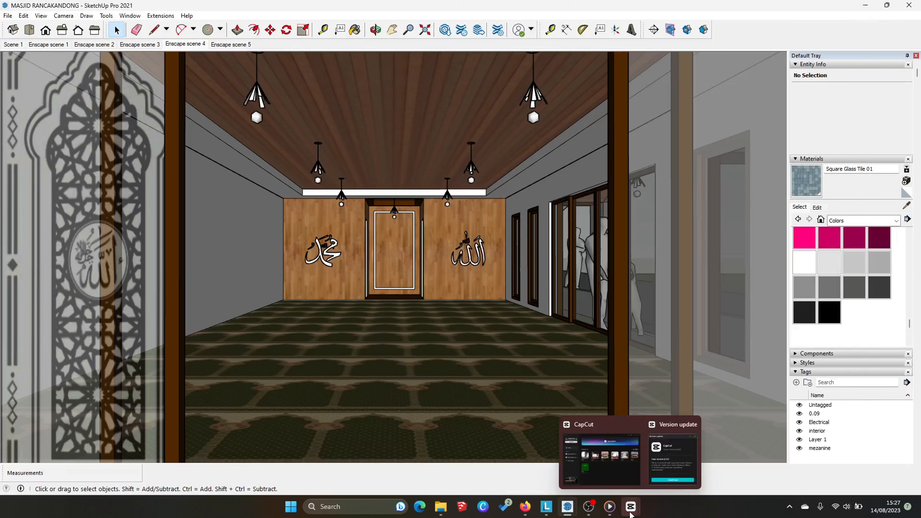
pyautogui.moveTo(620, 463)
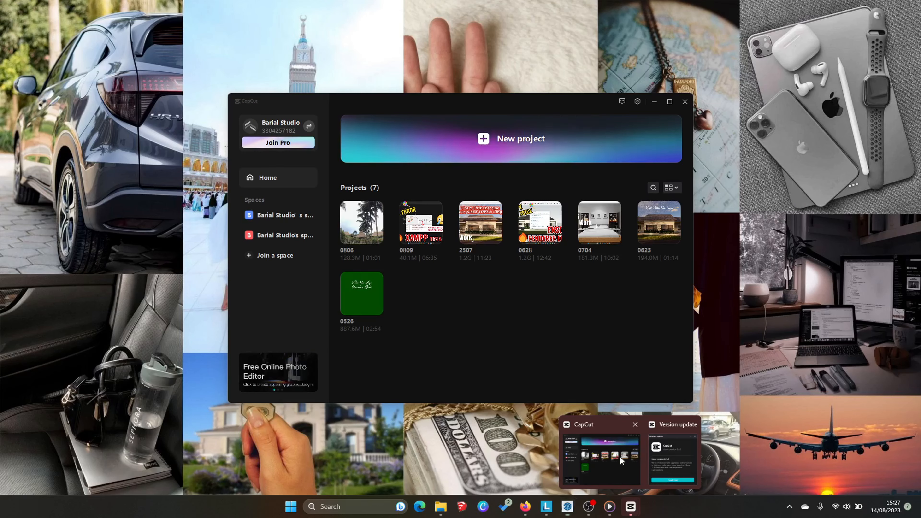
pyautogui.click(620, 456)
pyautogui.click(482, 145)
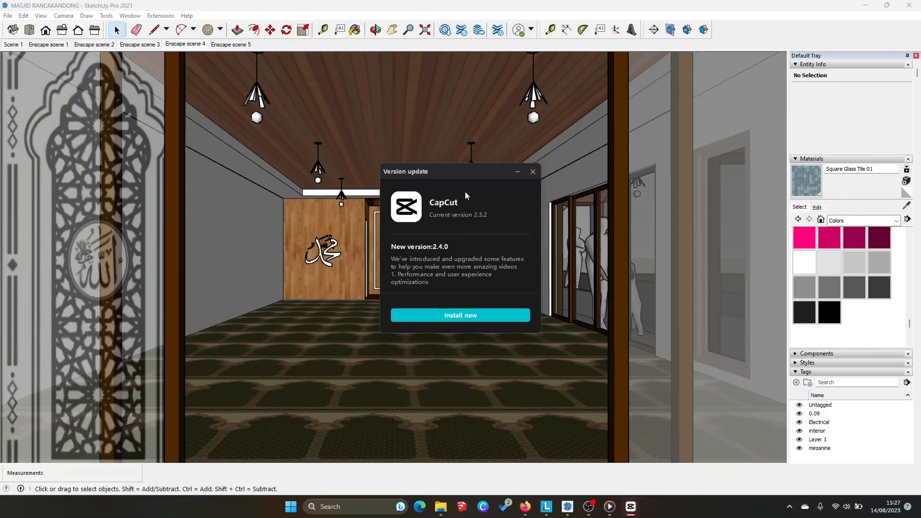
# Step: Start importing media and browse to the MASJID GPR folder inside 06 HOME DOCUMENTS on drive D
pyautogui.click(166, 165)
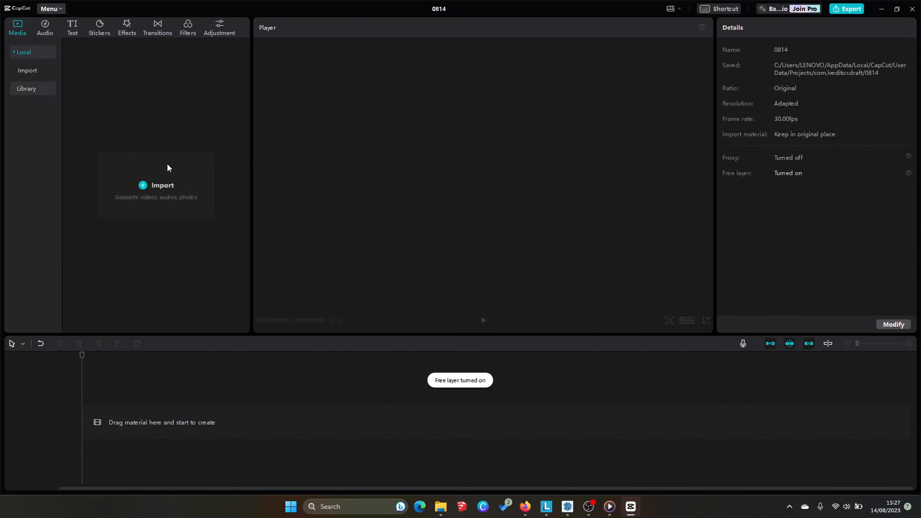
pyautogui.click(38, 313)
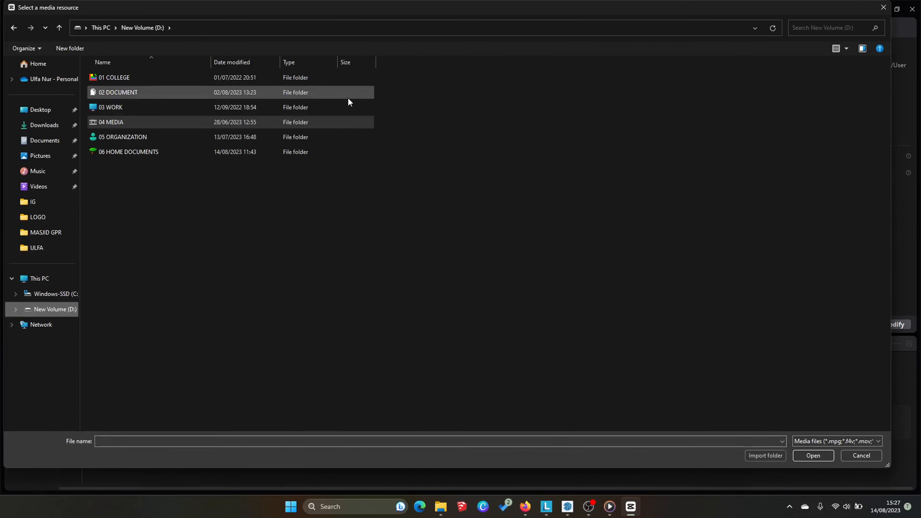
pyautogui.doubleClick(164, 121)
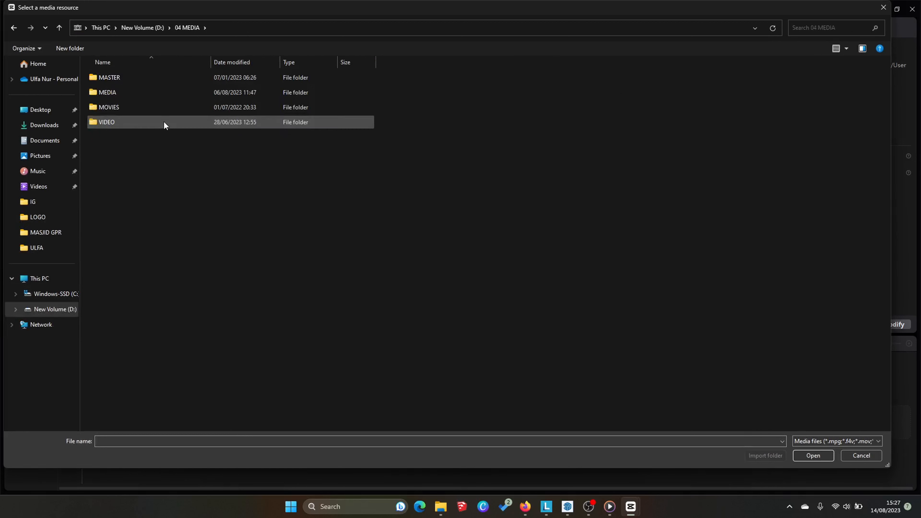
pyautogui.click(147, 31)
pyautogui.doubleClick(137, 151)
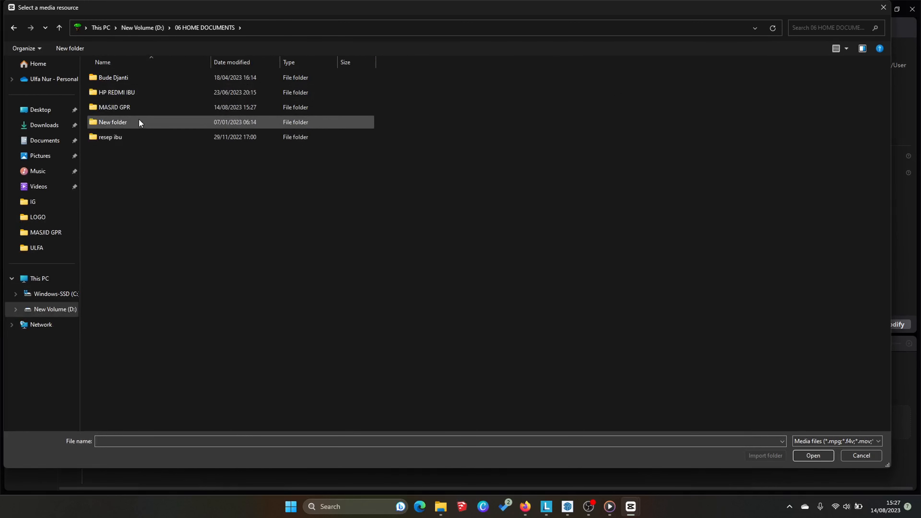
pyautogui.doubleClick(143, 109)
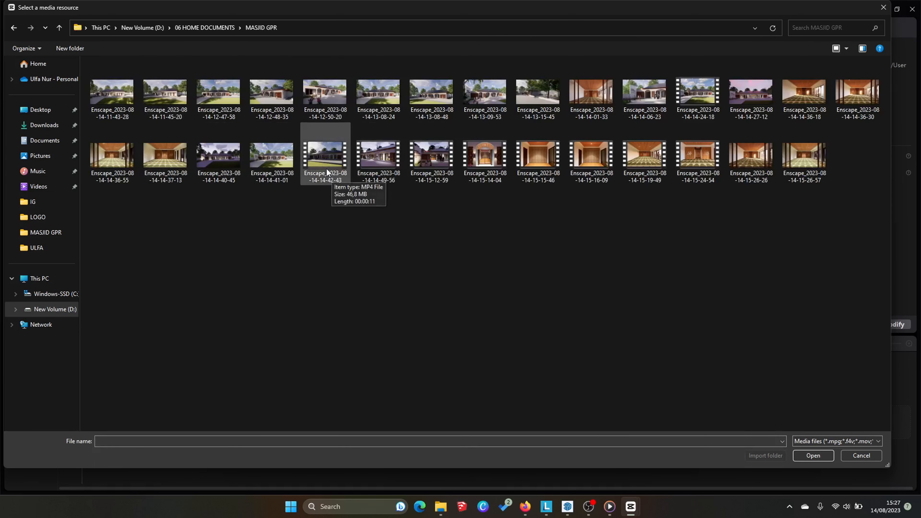
pyautogui.click(333, 174)
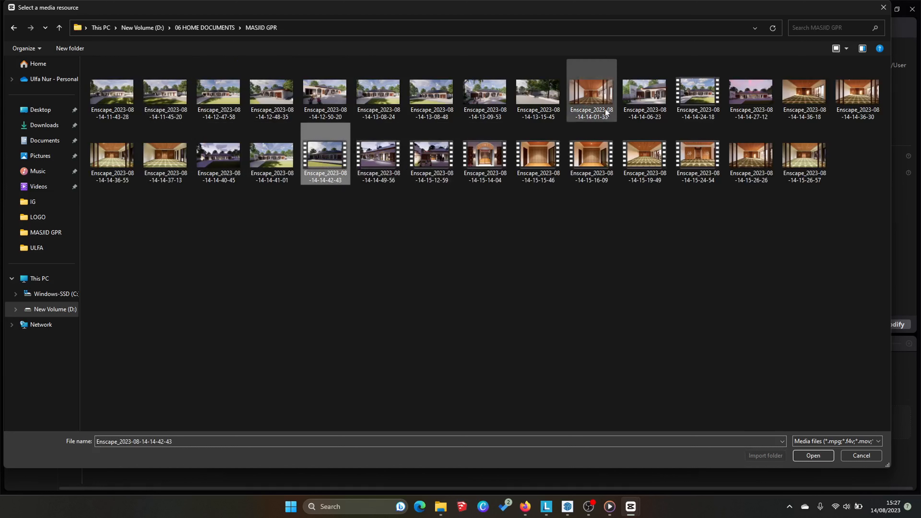
pyautogui.click(696, 90)
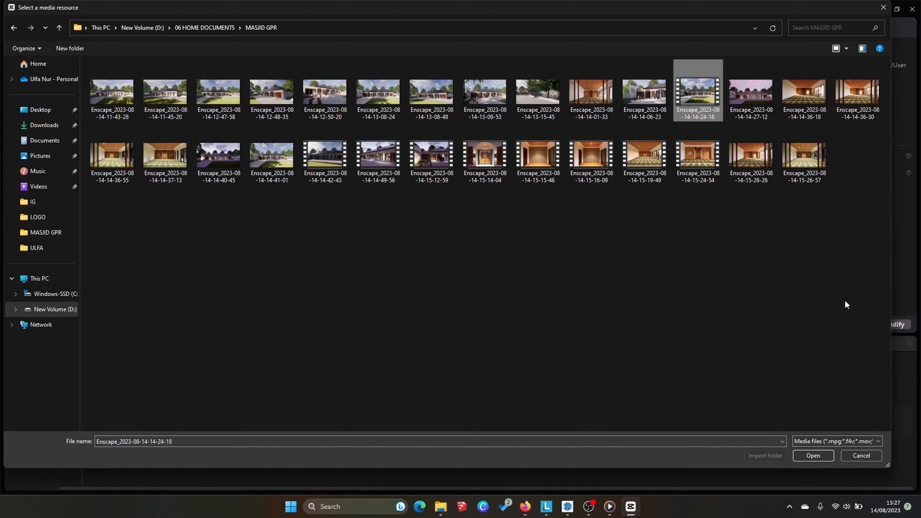
pyautogui.click(815, 456)
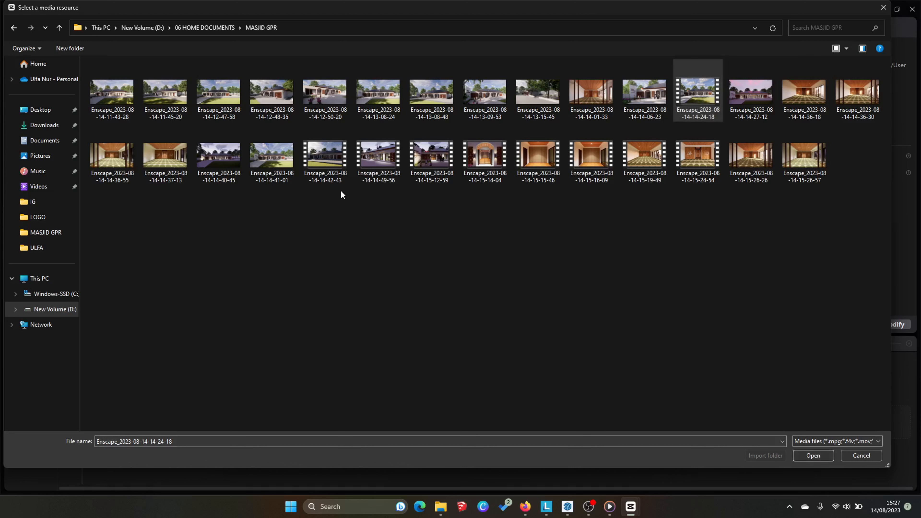
pyautogui.keyDown('ctrl'); pyautogui.click(320, 176); pyautogui.keyUp('ctrl')
pyautogui.keyDown('ctrl'); pyautogui.click(378, 156); pyautogui.keyUp('ctrl')
pyautogui.keyDown('ctrl'); pyautogui.click(432, 156); pyautogui.keyUp('ctrl')
pyautogui.keyDown('ctrl'); pyautogui.click(485, 156); pyautogui.keyUp('ctrl')
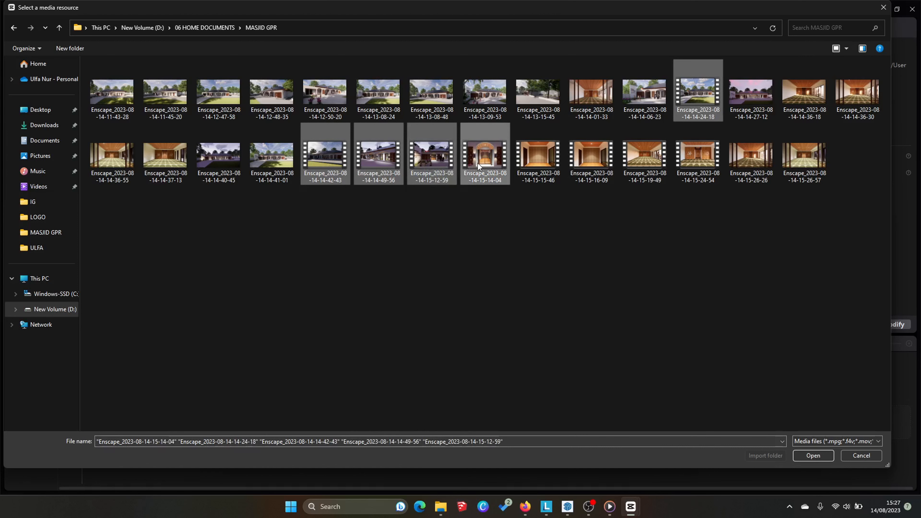
pyautogui.keyDown('ctrl'); pyautogui.click(534, 161); pyautogui.keyUp('ctrl')
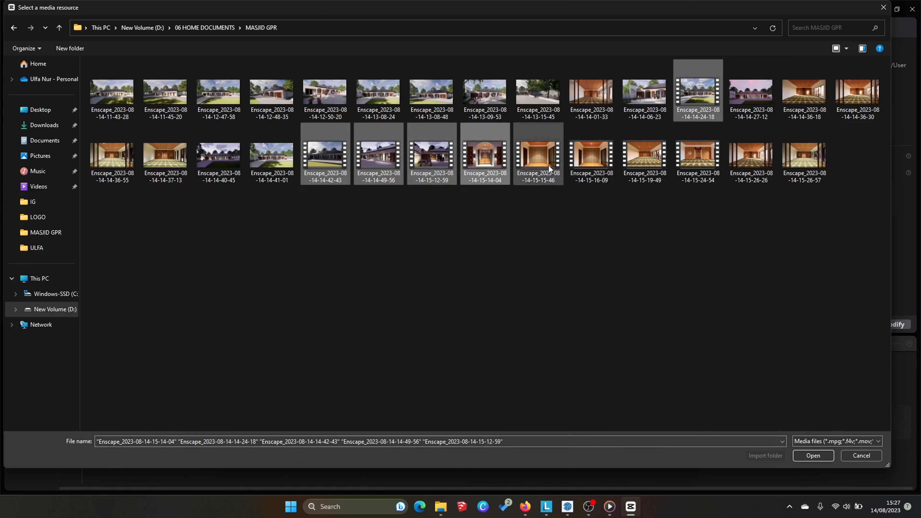
pyautogui.keyDown('ctrl'); pyautogui.click(591, 163); pyautogui.keyUp('ctrl')
pyautogui.keyDown('ctrl'); pyautogui.click(645, 160); pyautogui.keyUp('ctrl')
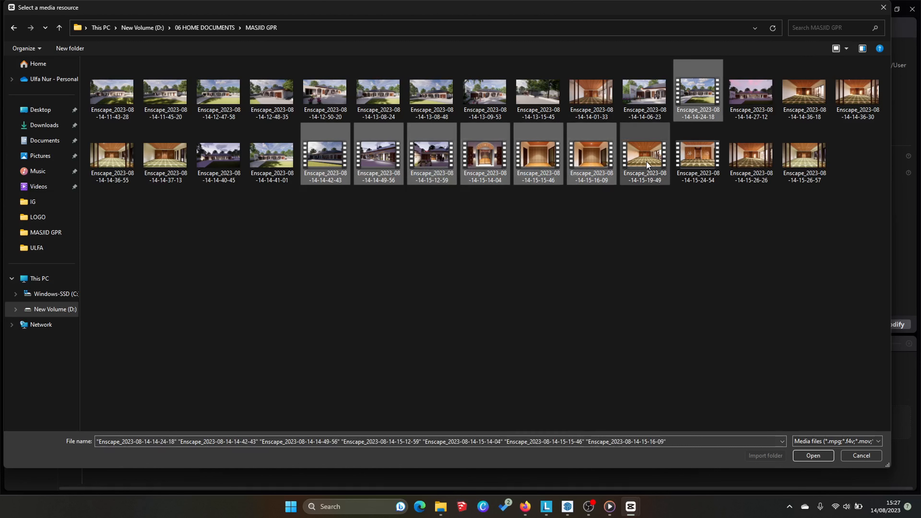
pyautogui.keyDown('ctrl'); pyautogui.click(703, 162); pyautogui.keyUp('ctrl')
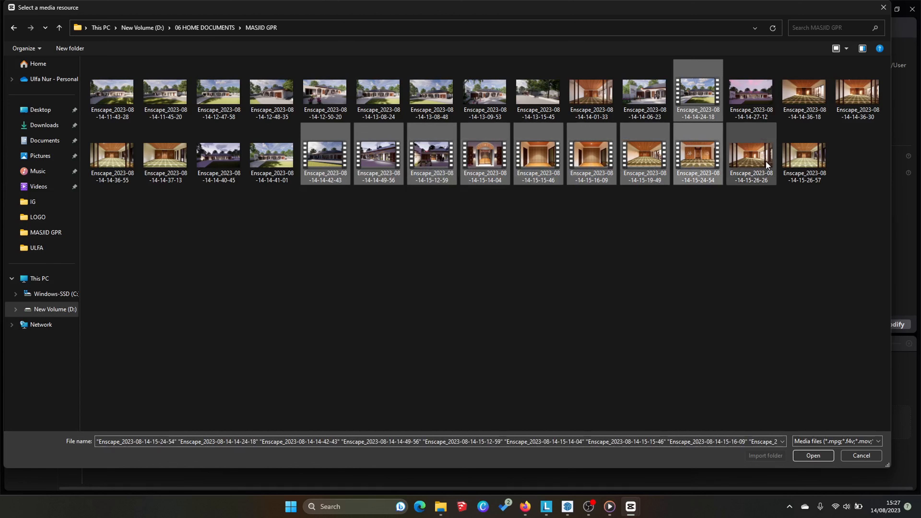
pyautogui.click(815, 455)
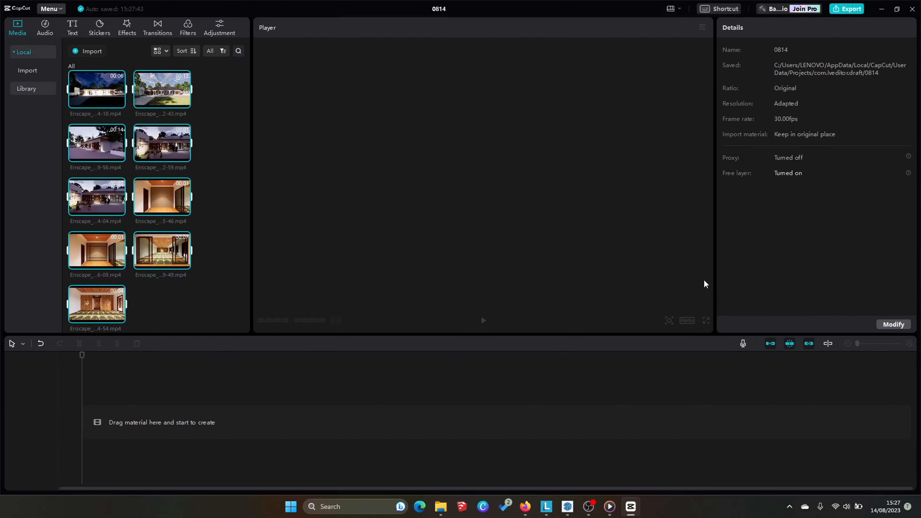
# Step: Add all nine imported clips to the timeline in order and play the sequence through
pyautogui.scroll(1, 179, 156)
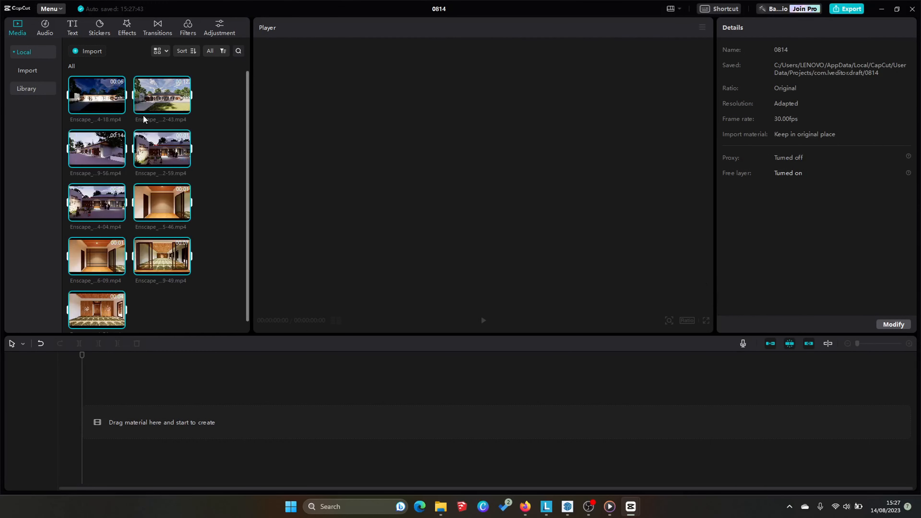
pyautogui.click(119, 108)
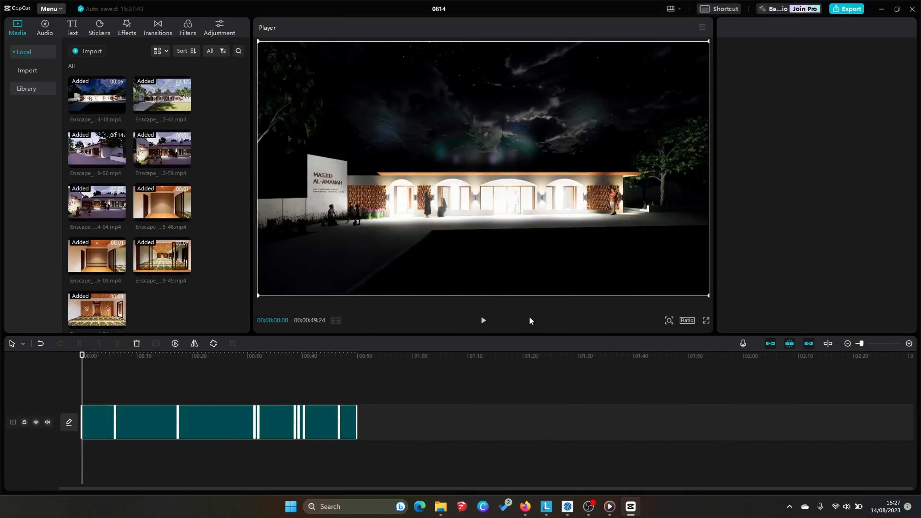
pyautogui.click(483, 320)
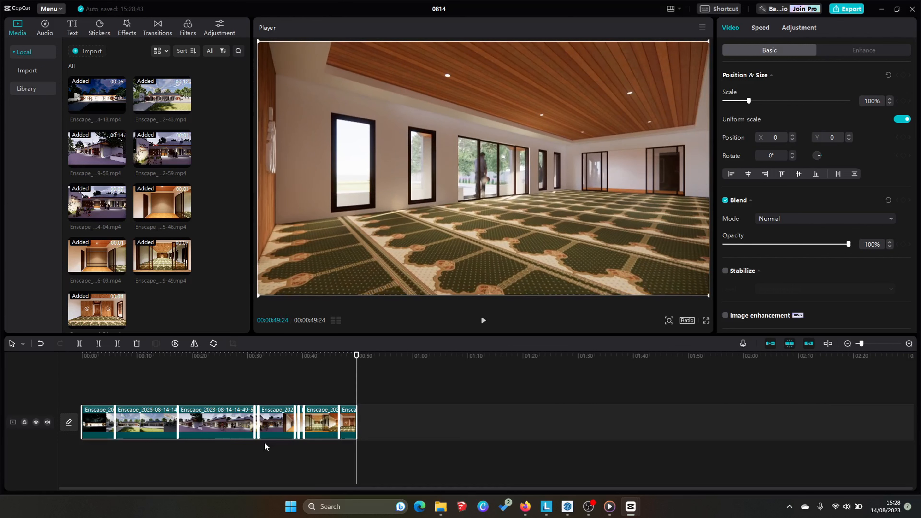
# Step: Add a default text title to the timeline
pyautogui.scroll(5, 257, 447)
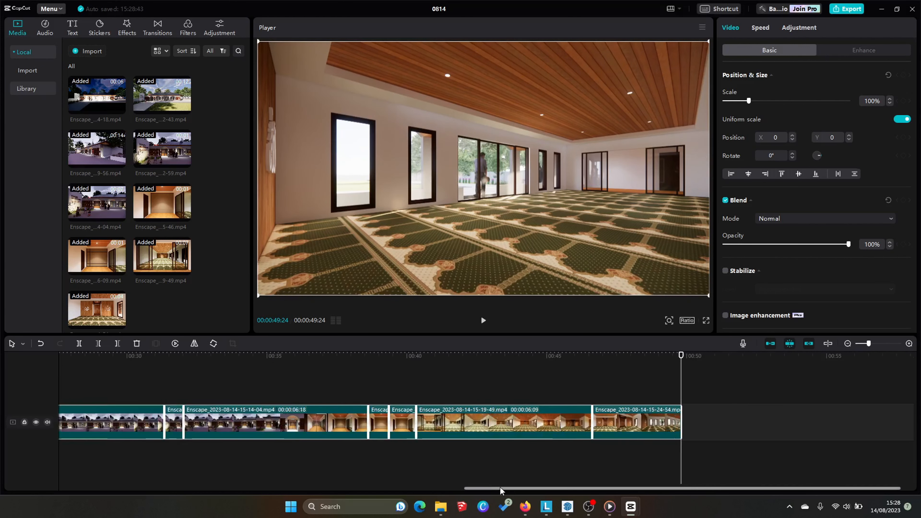
pyautogui.moveTo(501, 489); pyautogui.dragTo(66, 468)
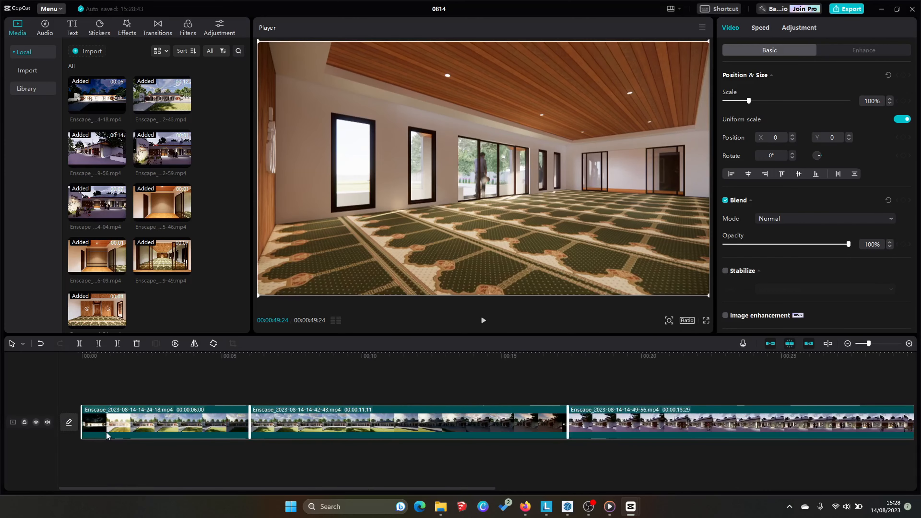
pyautogui.scroll(-3, 107, 436)
pyautogui.moveTo(356, 497); pyautogui.dragTo(170, 494)
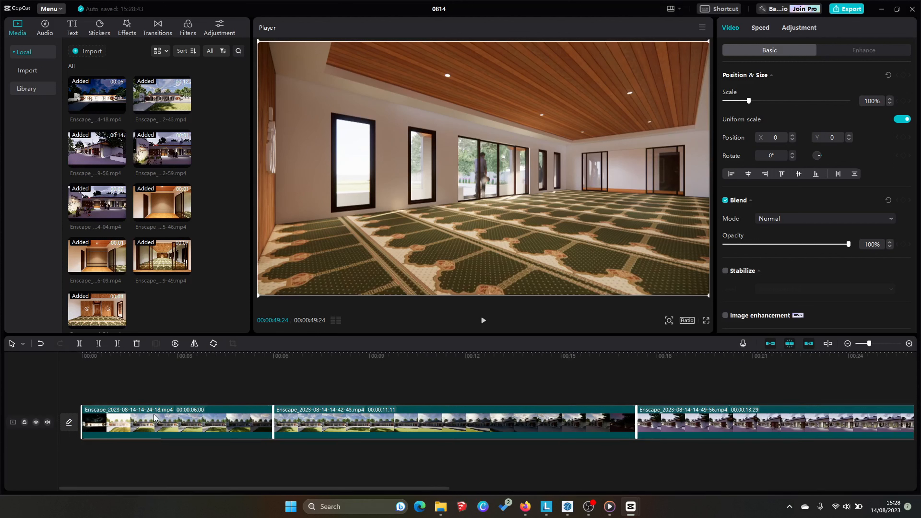
pyautogui.click(155, 429)
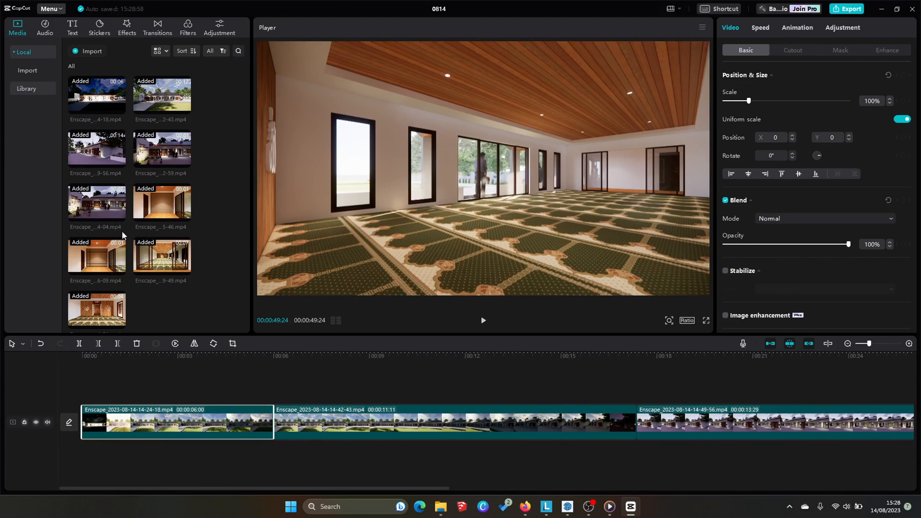
pyautogui.click(72, 29)
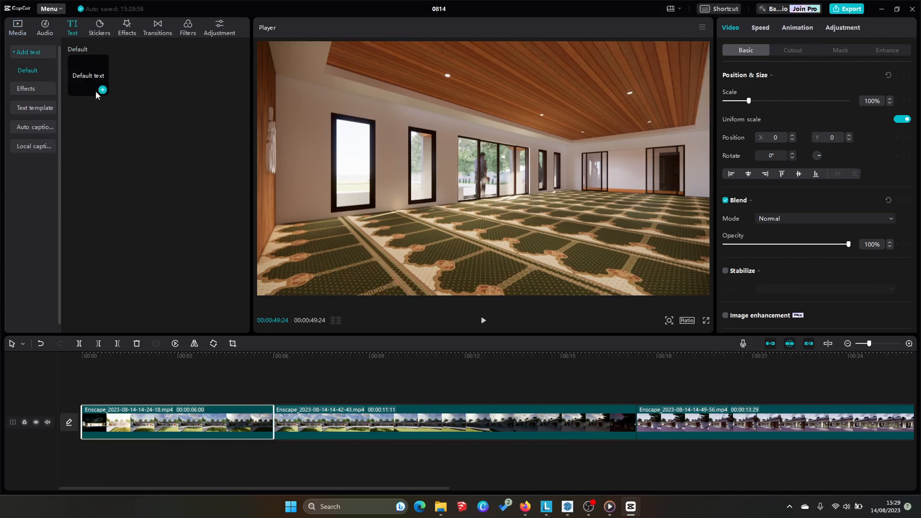
pyautogui.click(103, 90)
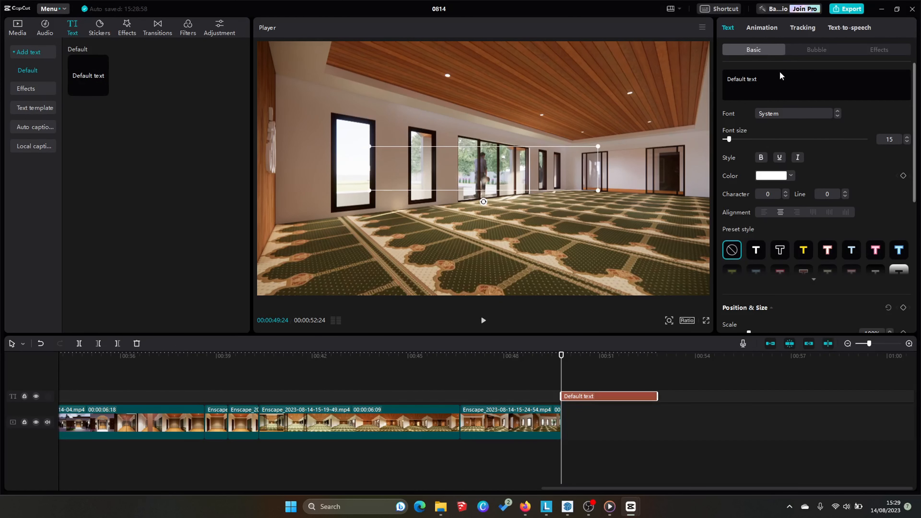
# Step: Clear the placeholder wording from the new title
pyautogui.press('BackSpace')
pyautogui.press('BackSpace')
pyautogui.press('BackSpace')
pyautogui.press('BackSpace')
pyautogui.press('BackSpace')
pyautogui.press('BackSpace')
pyautogui.press('BackSpace')
pyautogui.press('BackSpace')
pyautogui.press('BackSpace')
pyautogui.press('BackSpace')
pyautogui.press('BackSpace')
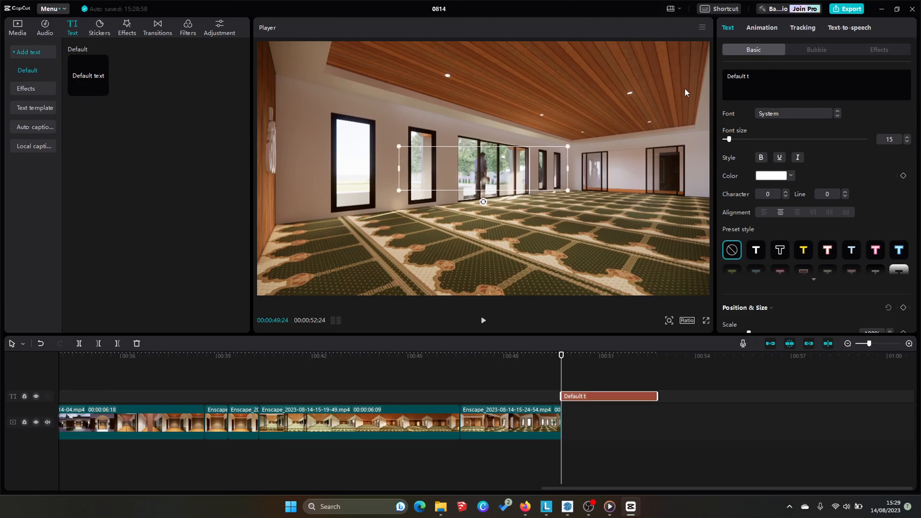
pyautogui.write('mASJID a')
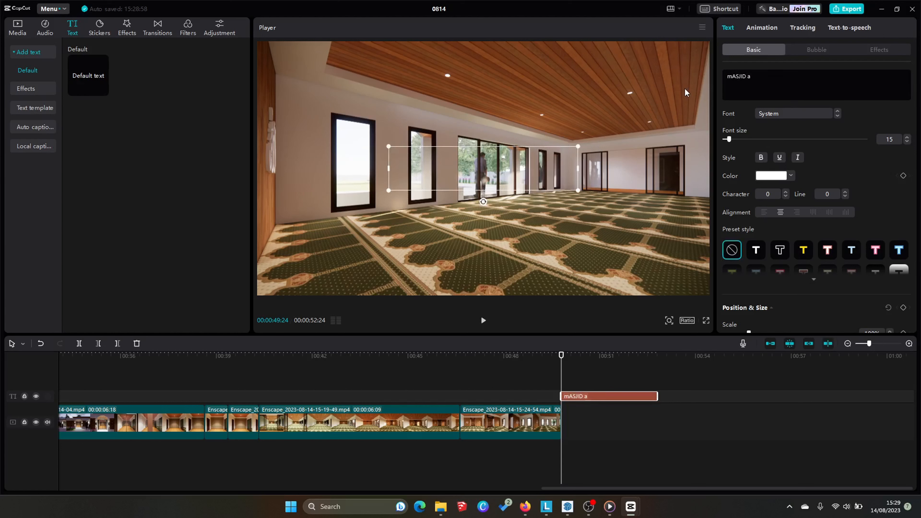
pyautogui.press('BackSpace')
pyautogui.press('BackSpace')
pyautogui.press('BackSpace')
pyautogui.press('BackSpace')
pyautogui.press('BackSpace')
pyautogui.press('BackSpace')
pyautogui.press('BackSpace')
pyautogui.press('BackSpace')
pyautogui.press('BackSpace')
pyautogui.press('capslock')
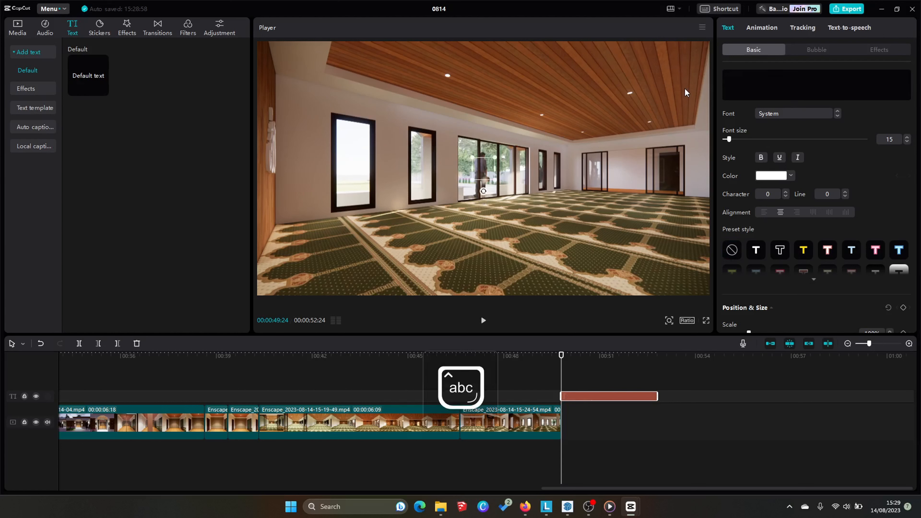
# Step: Enter "Masjid Al-Amanah" as the title text, with "Griya Parahyangan Residence" on a second line
pyautogui.write('Masjid')
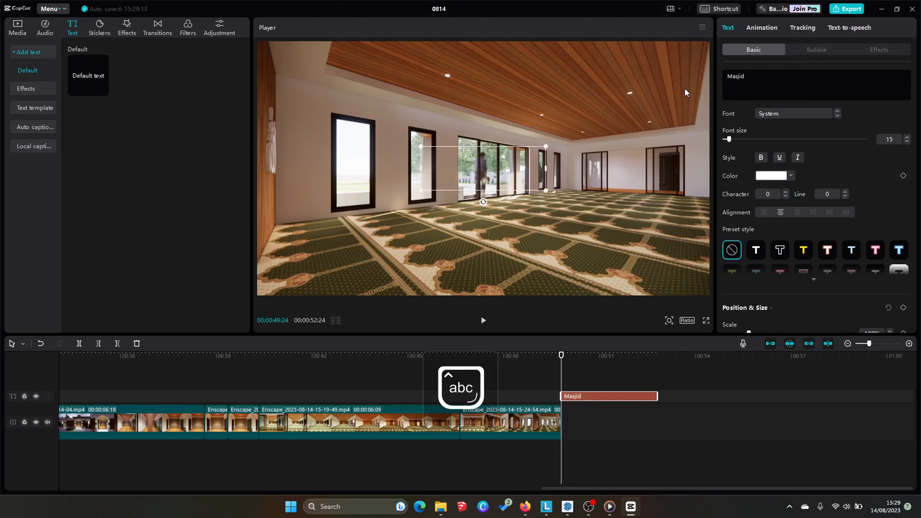
pyautogui.write(' Al-Amanah')
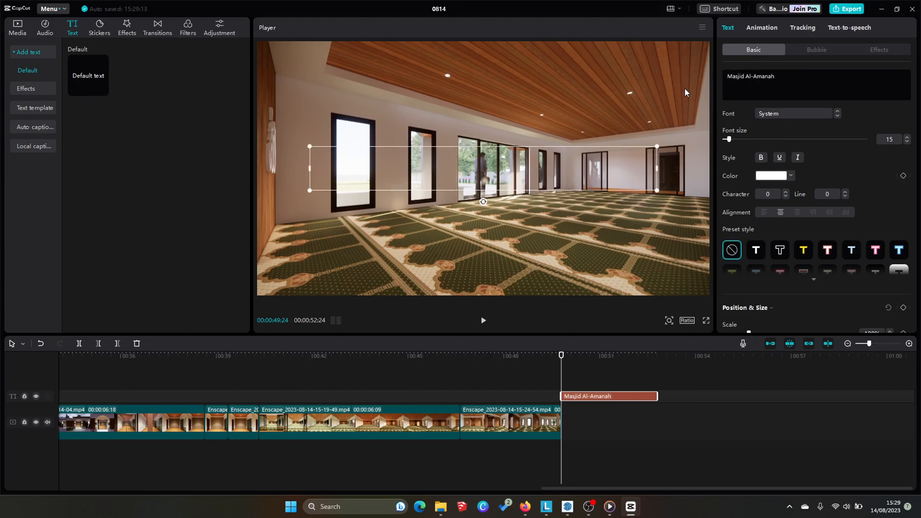
pyautogui.write(',')
pyautogui.press('Return')
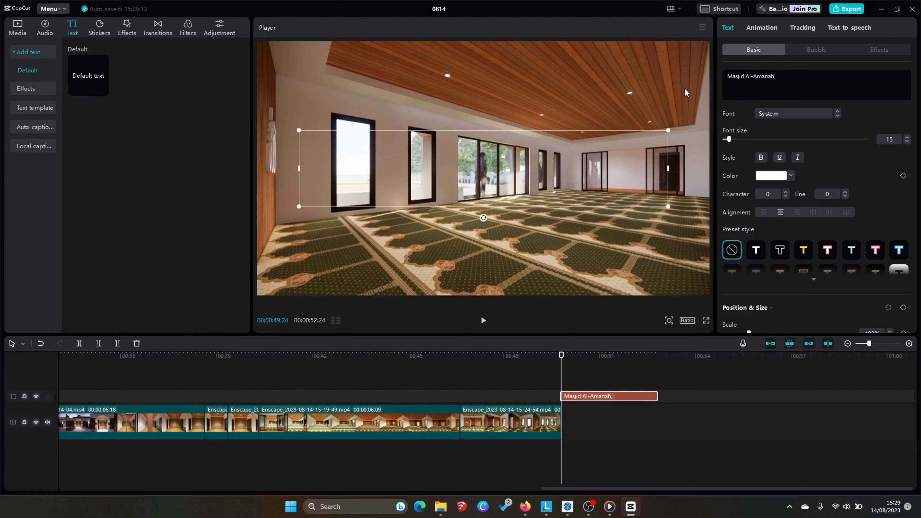
pyautogui.press('BackSpace')
pyautogui.press('BackSpace')
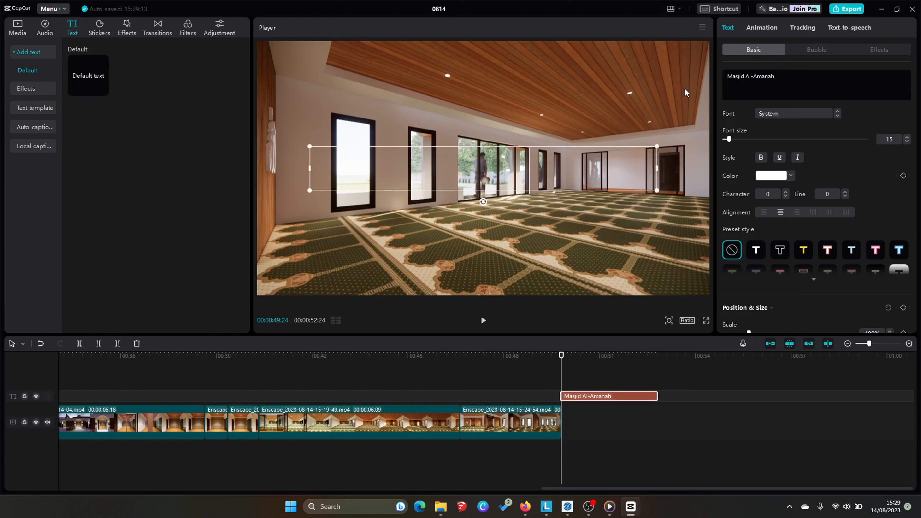
pyautogui.press('Return')
pyautogui.write('Griya')
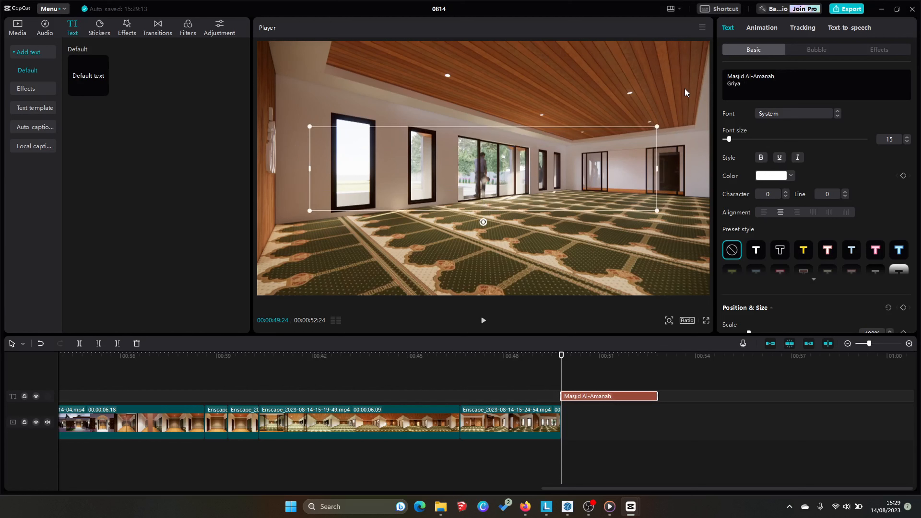
pyautogui.write(' Parahyangan Residence')
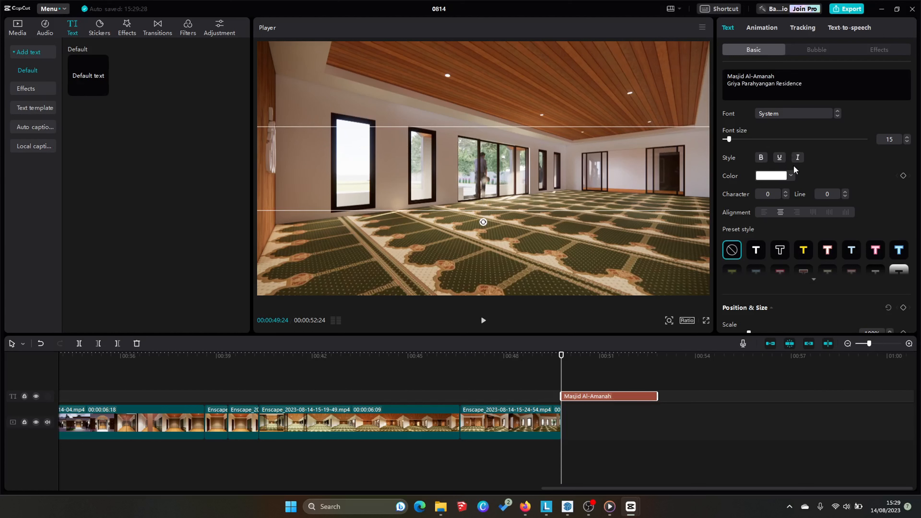
# Step: Play back the end of the sequence to review how the title follows the last clip
pyautogui.click(569, 398)
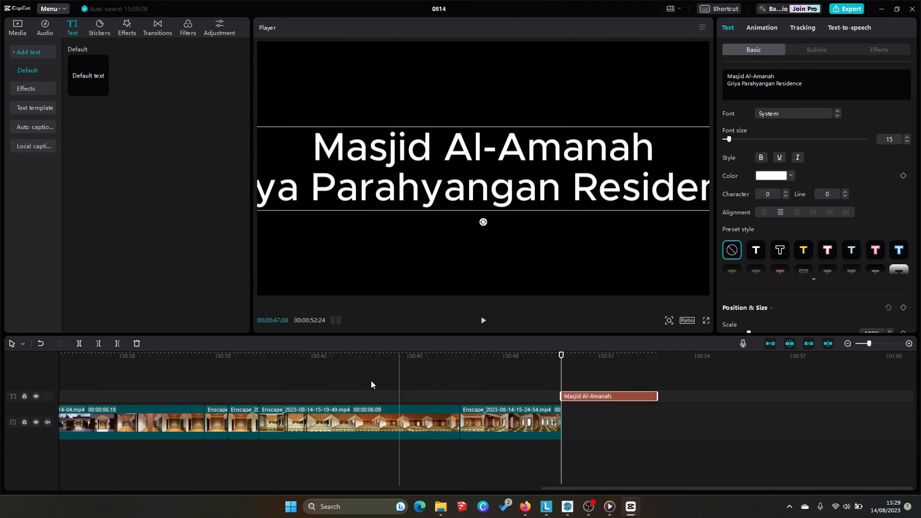
pyautogui.click(506, 378)
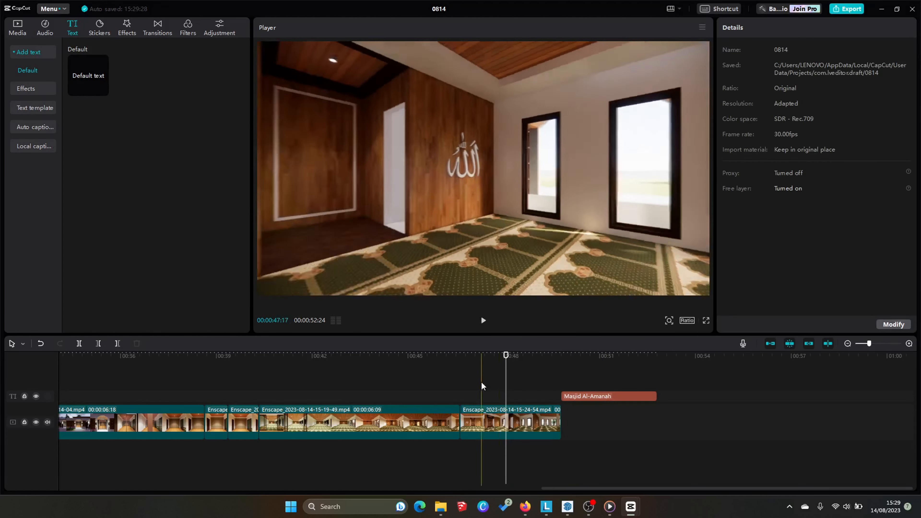
pyautogui.press('space')
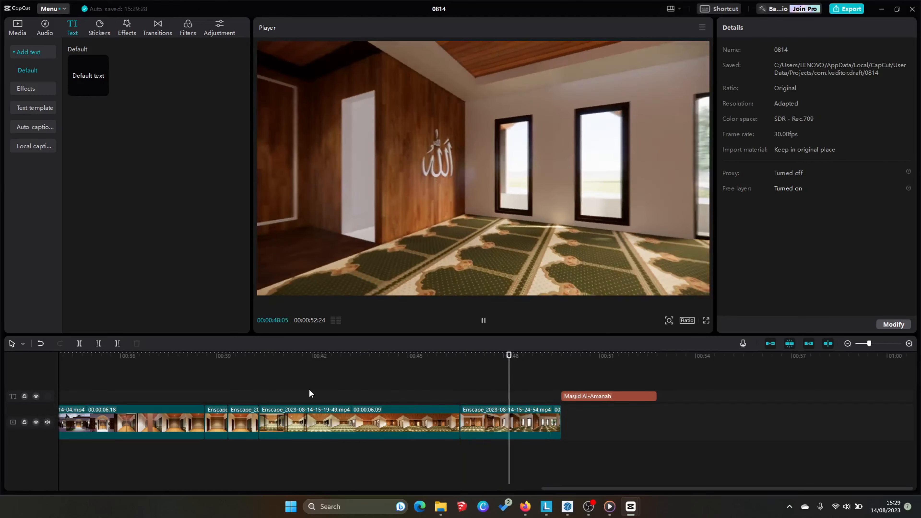
pyautogui.click(309, 356)
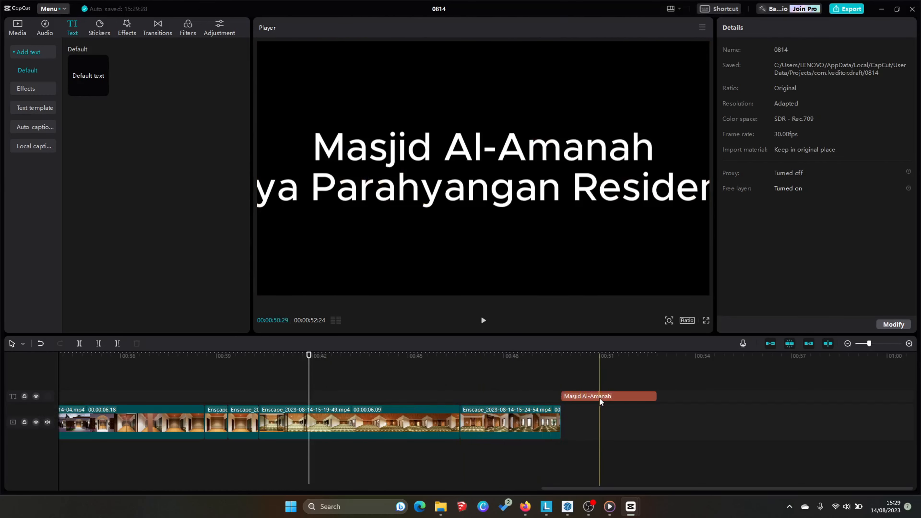
pyautogui.click(599, 397)
pyautogui.click(603, 418)
pyautogui.click(20, 35)
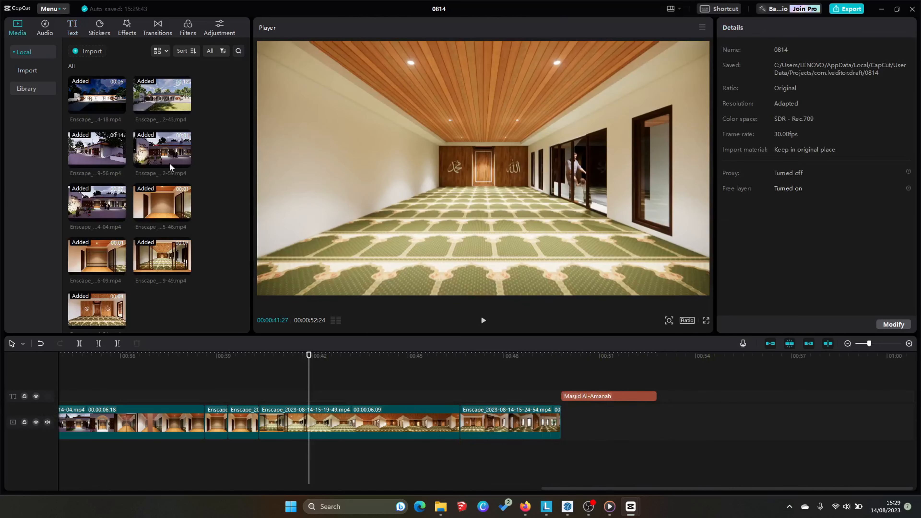
pyautogui.moveTo(571, 488); pyautogui.dragTo(449, 487)
pyautogui.click(448, 401)
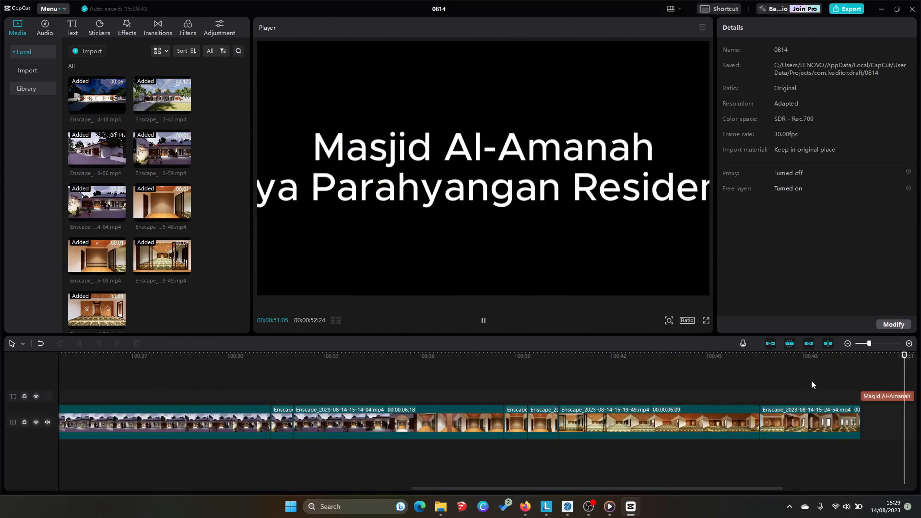
# Step: Move the title clip to the start of the timeline above the first video clip and preview the opening
pyautogui.click(879, 397)
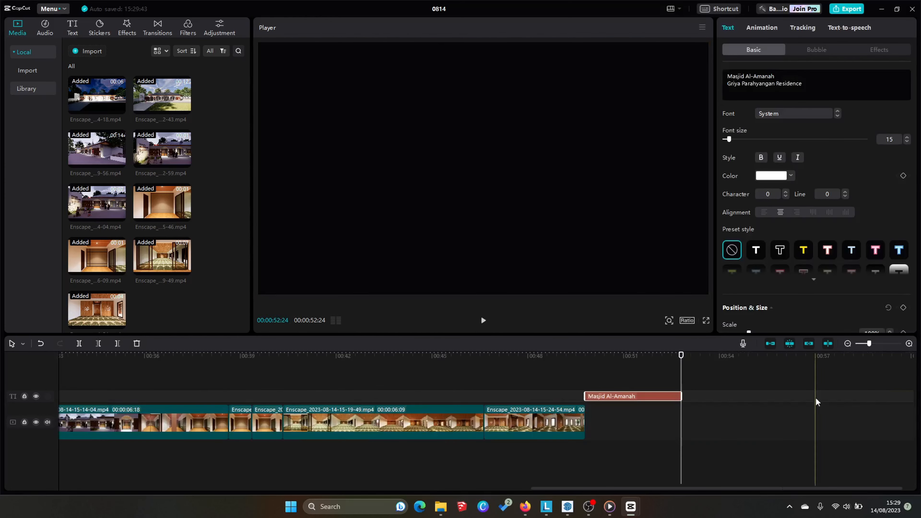
pyautogui.moveTo(639, 395); pyautogui.dragTo(141, 401)
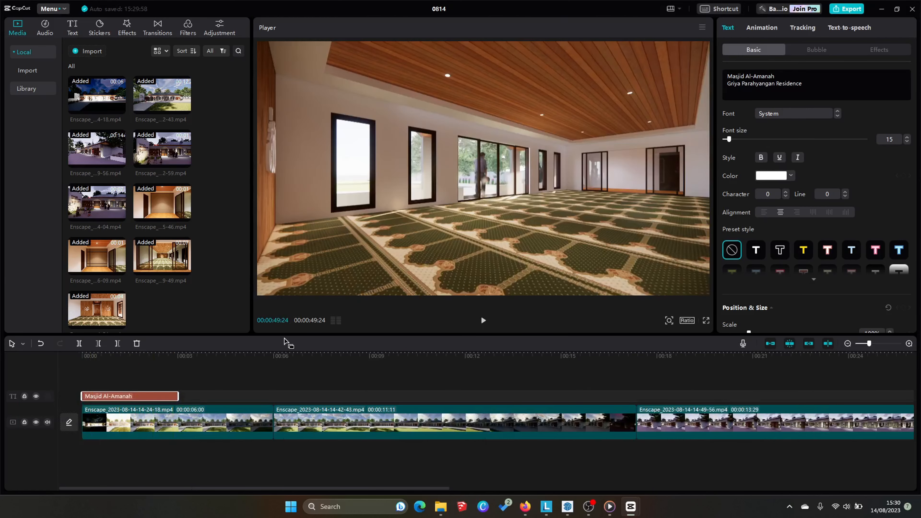
pyautogui.click(76, 374)
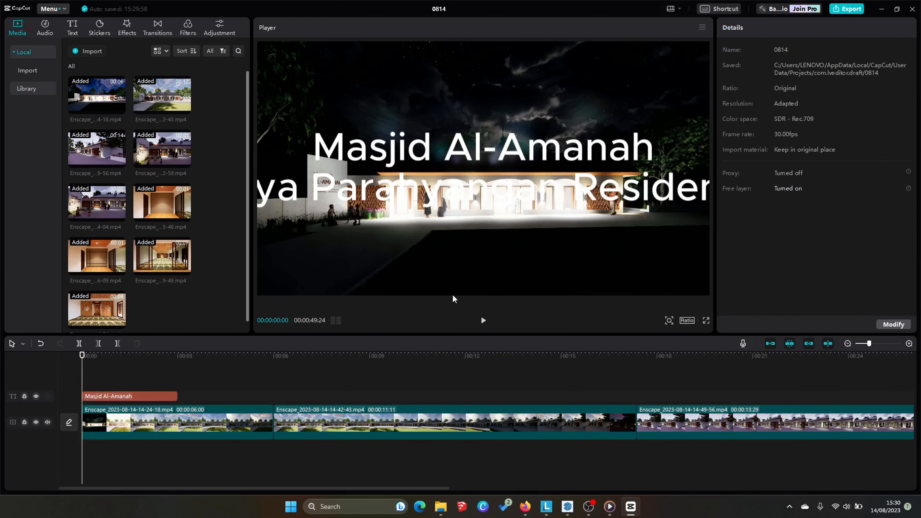
pyautogui.click(484, 320)
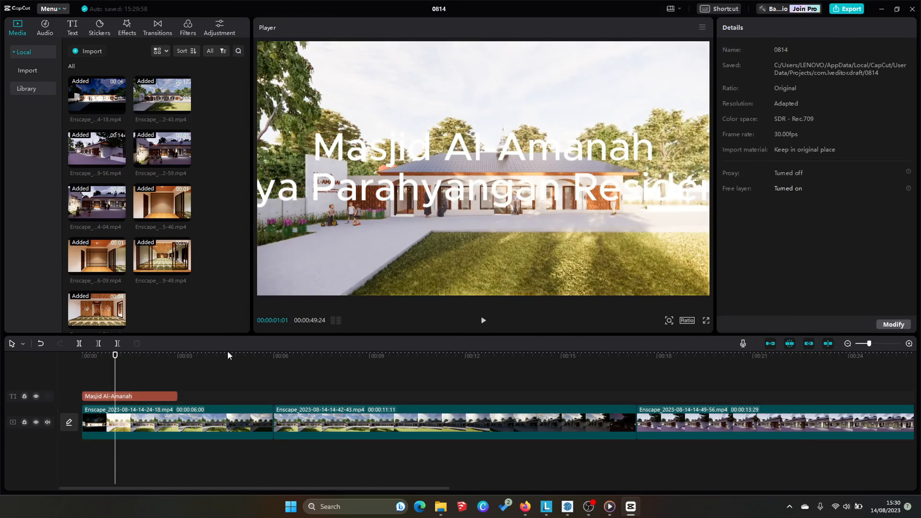
pyautogui.click(155, 378)
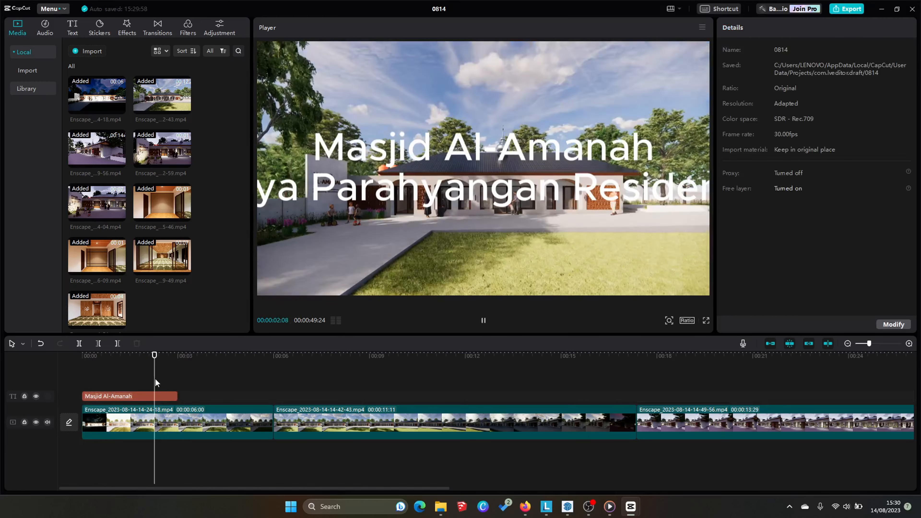
pyautogui.click(132, 395)
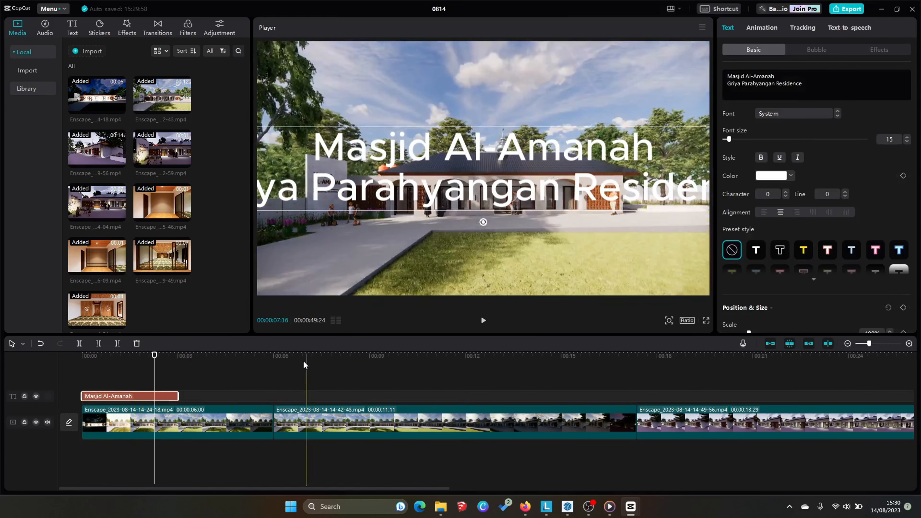
pyautogui.click(73, 380)
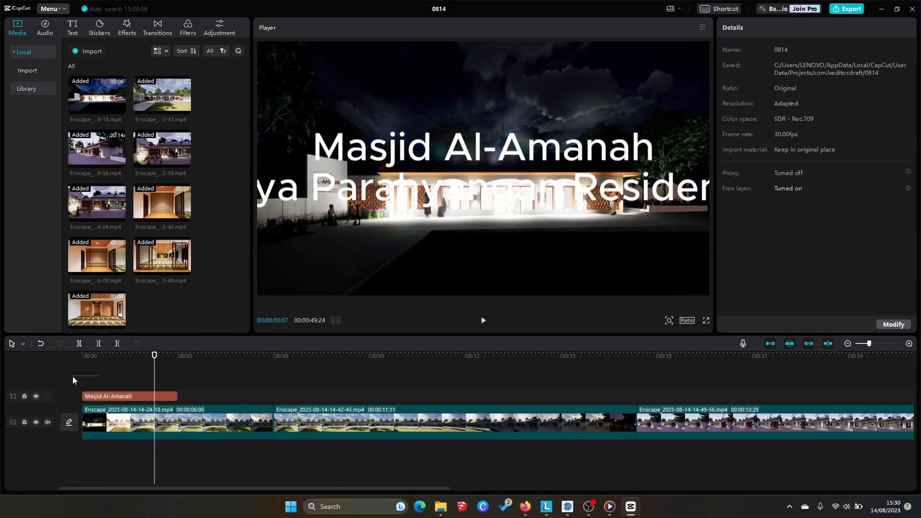
pyautogui.click(80, 381)
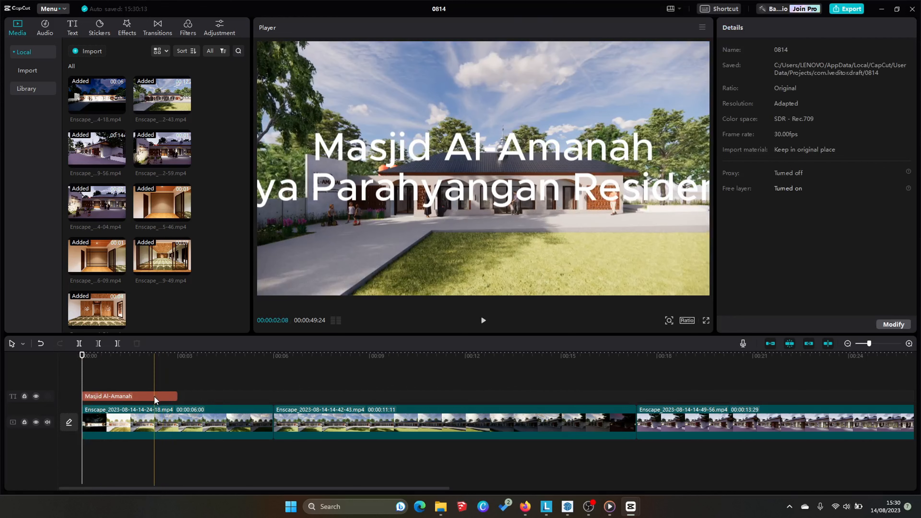
# Step: Shift the title slightly toward the right of the video frame and set its font size to 8
pyautogui.click(22, 344)
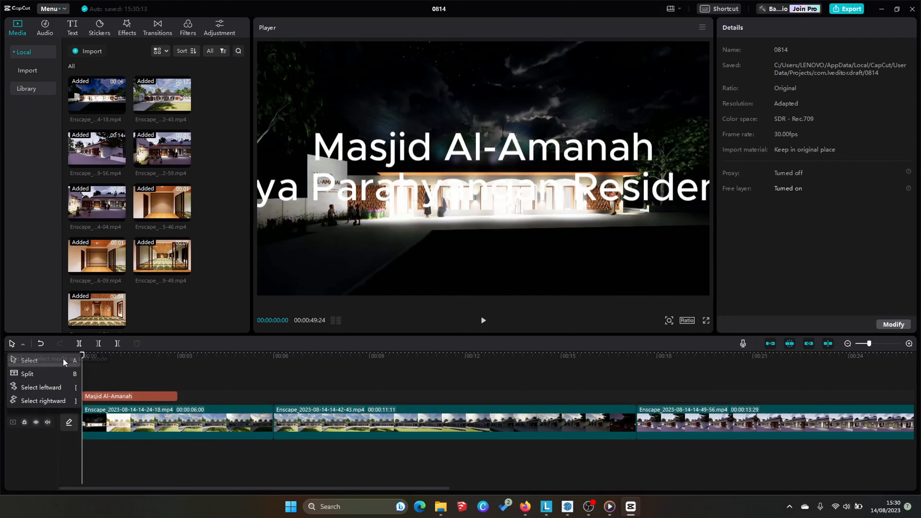
pyautogui.click(150, 395)
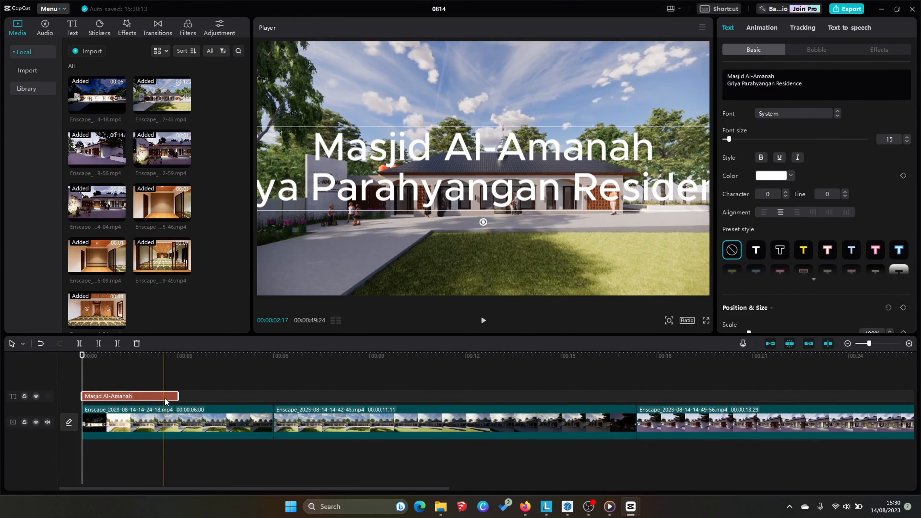
pyautogui.click(177, 417)
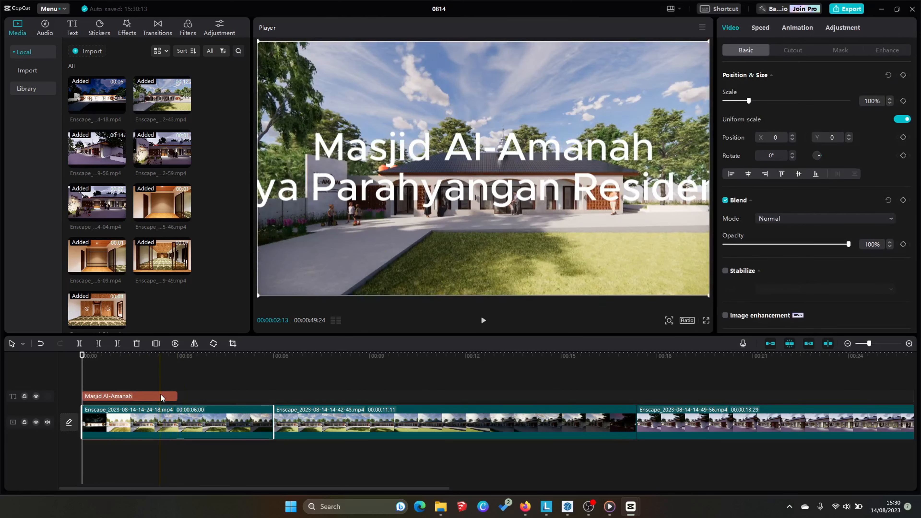
pyautogui.click(161, 397)
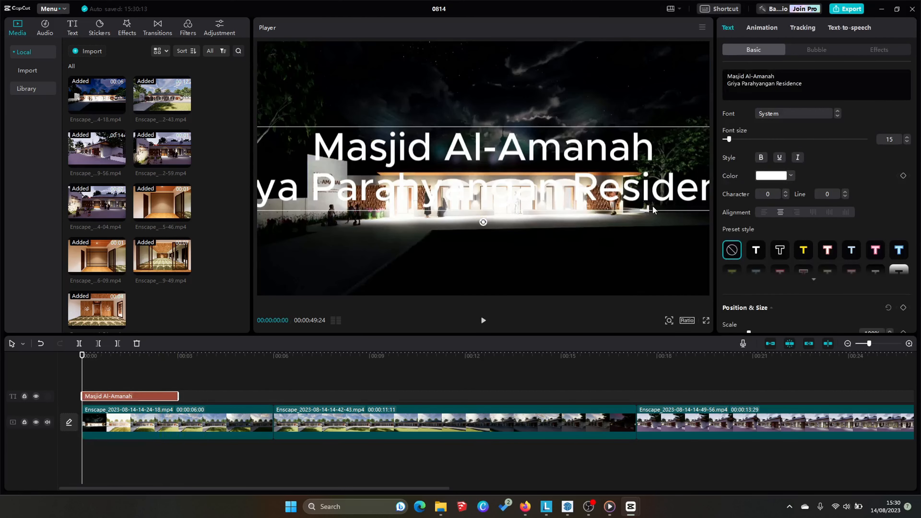
pyautogui.moveTo(647, 194)
pyautogui.mouseDown()
pyautogui.moveTo(558, 195)
pyautogui.moveTo(664, 192)
pyautogui.mouseUp()
pyautogui.click(908, 142)
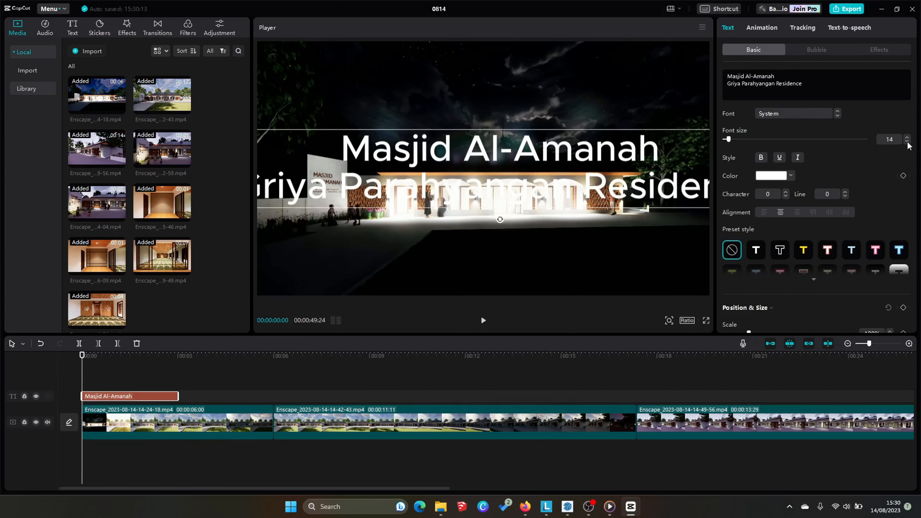
pyautogui.click(908, 142)
pyautogui.click(908, 142)
pyautogui.click(908, 142)
pyautogui.click(908, 142)
pyautogui.click(908, 142)
pyautogui.click(908, 142)
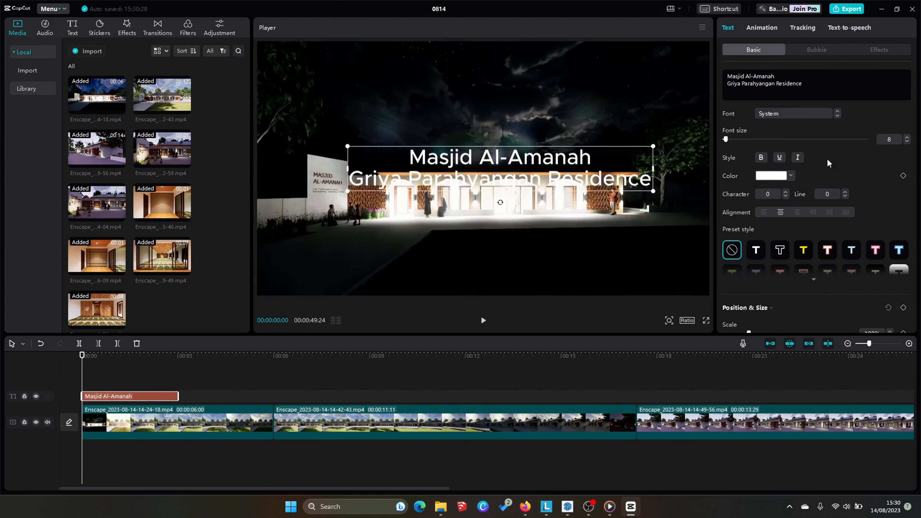
# Step: Set the title's font size to 5 and move it up into the sky above the mosque roof
pyautogui.click(907, 142)
pyautogui.click(908, 141)
pyautogui.click(907, 141)
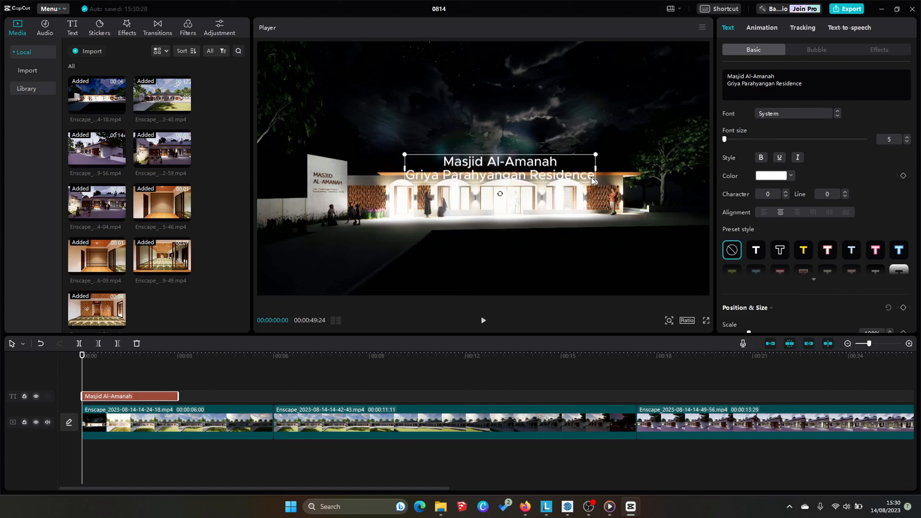
pyautogui.moveTo(592, 179); pyautogui.dragTo(574, 127)
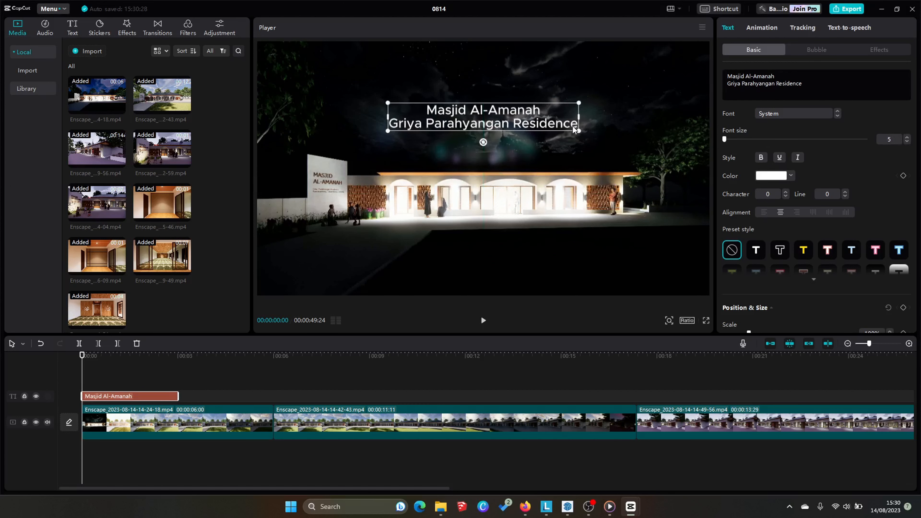
# Step: Change the title's font to Aurora from the recently used fonts
pyautogui.click(806, 114)
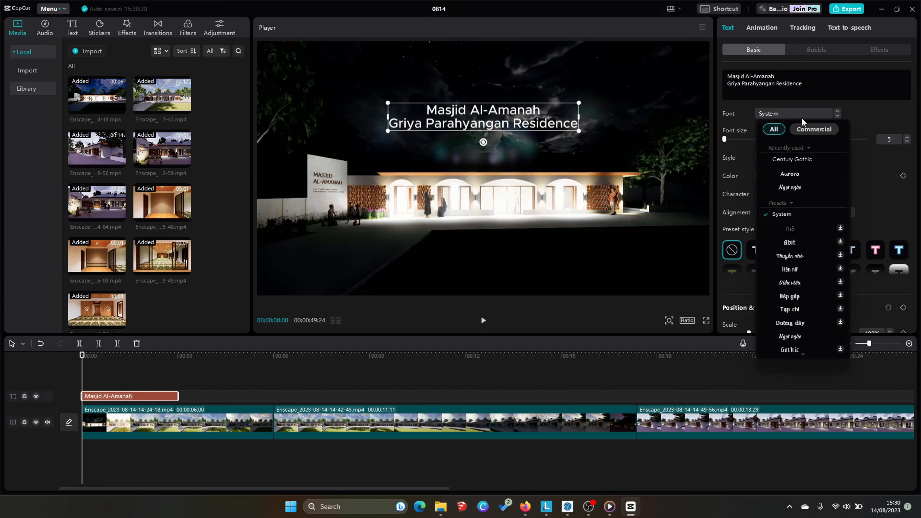
pyautogui.click(801, 186)
pyautogui.click(800, 175)
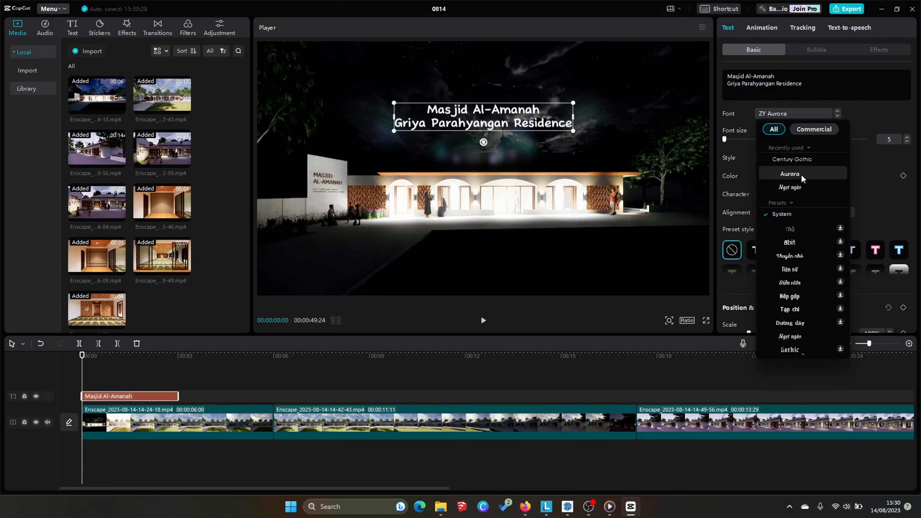
pyautogui.click(801, 174)
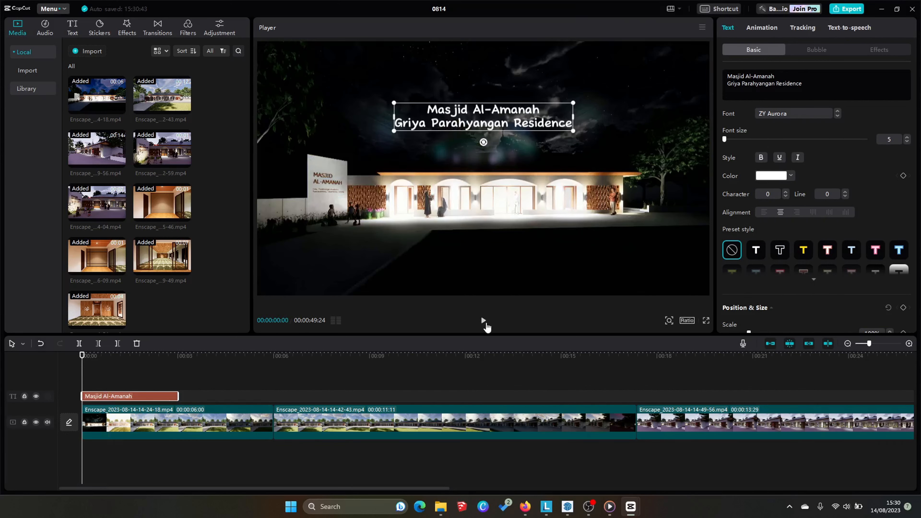
# Step: Preview the opening and raise the title slightly higher above the mosque's dome
pyautogui.click(484, 321)
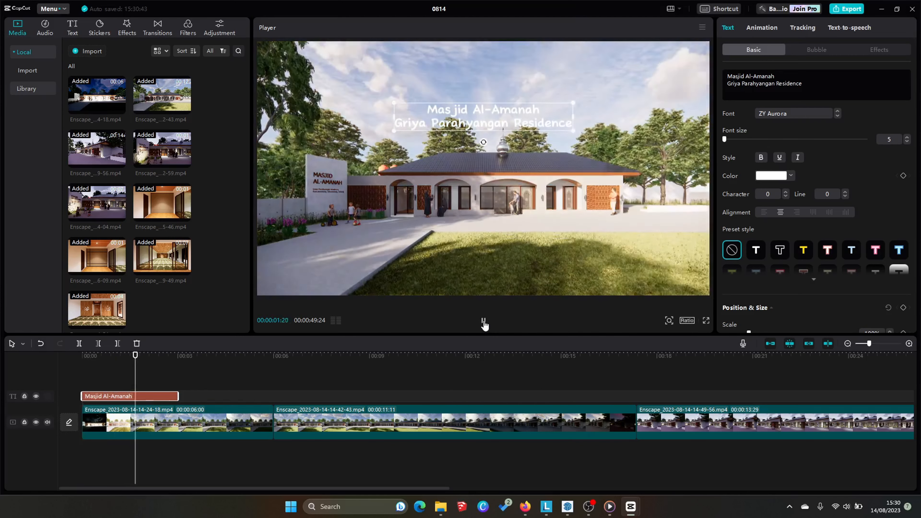
pyautogui.click(484, 321)
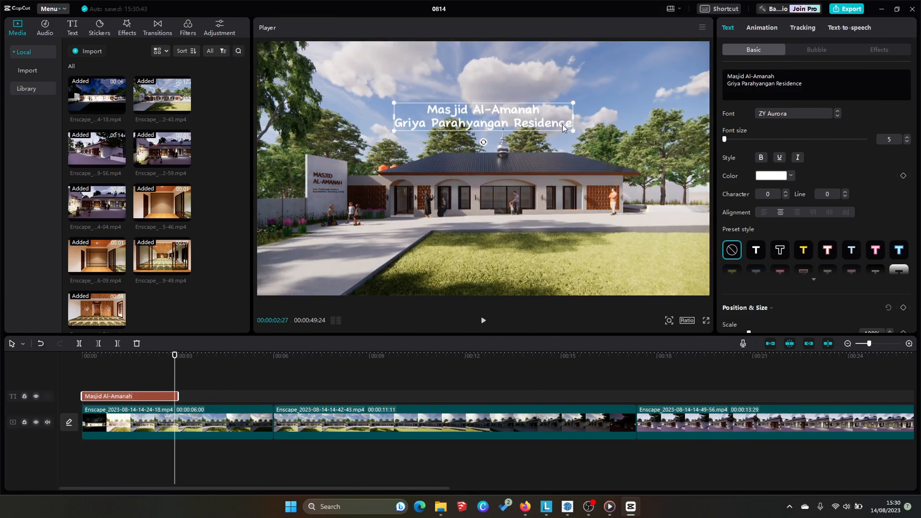
pyautogui.moveTo(563, 124); pyautogui.dragTo(562, 113)
pyautogui.click(484, 321)
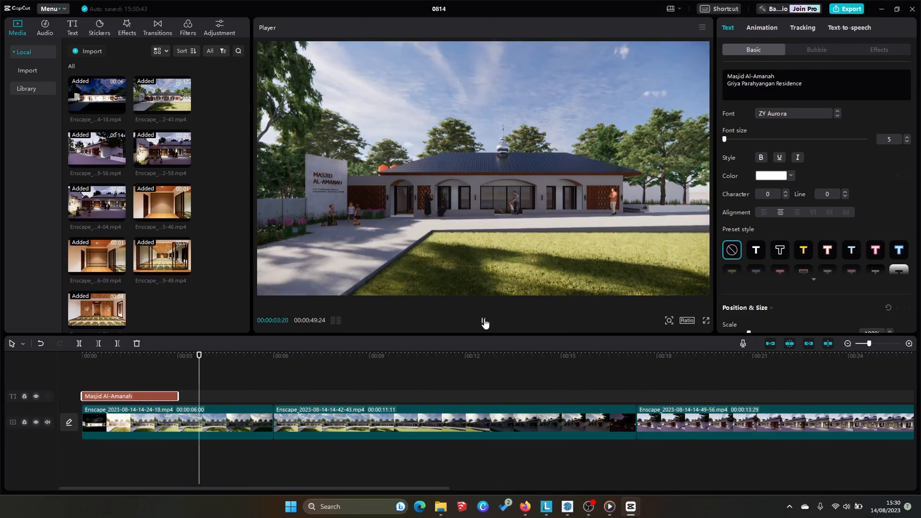
pyautogui.click(485, 322)
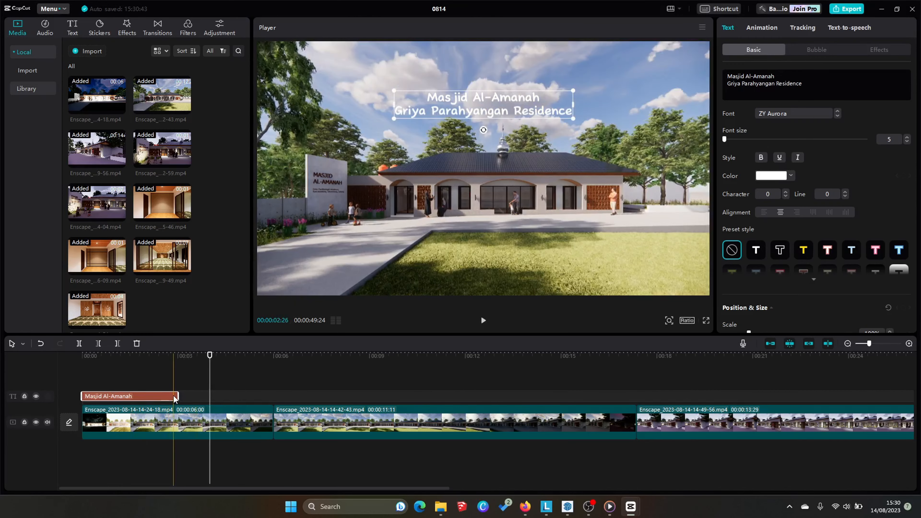
# Step: Extend the title clip's end to about 5 seconds, trim its start to about 0.6 seconds, and preview the opening
pyautogui.moveTo(177, 397); pyautogui.dragTo(237, 402)
pyautogui.click(483, 321)
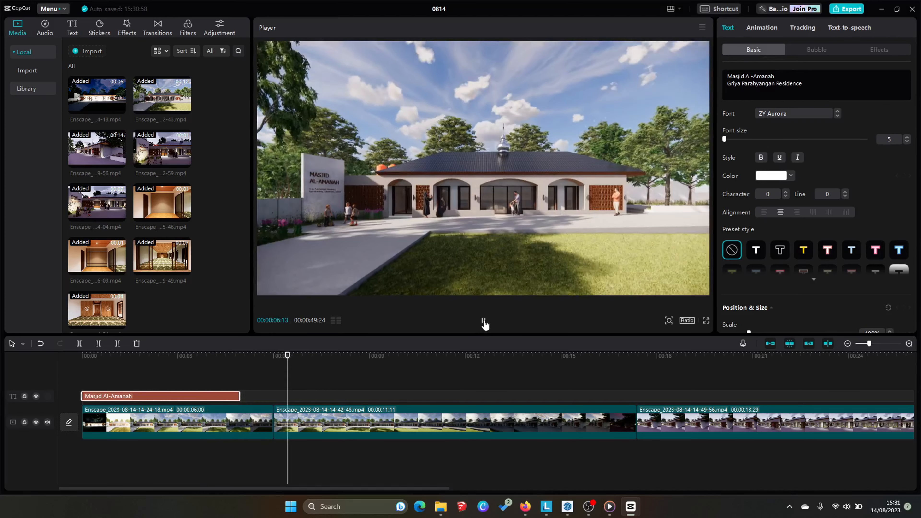
pyautogui.click(482, 321)
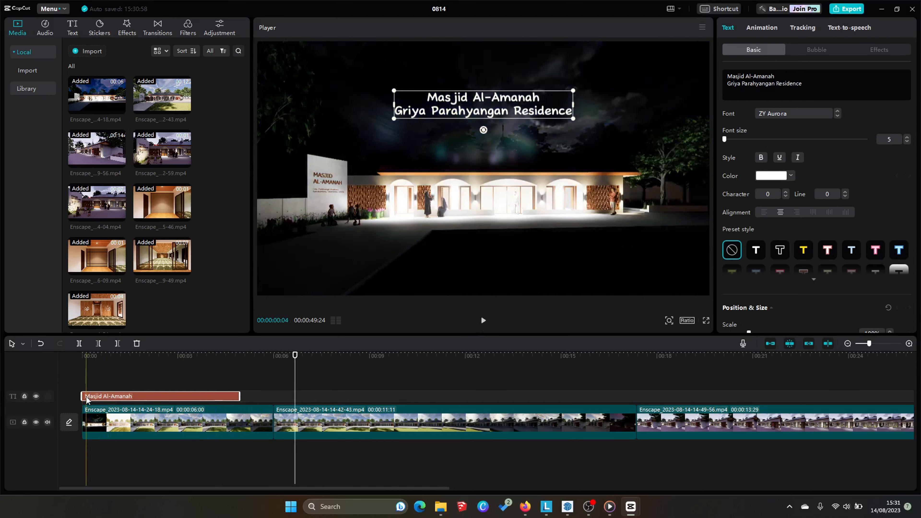
pyautogui.moveTo(83, 396); pyautogui.dragTo(108, 396)
pyautogui.click(83, 376)
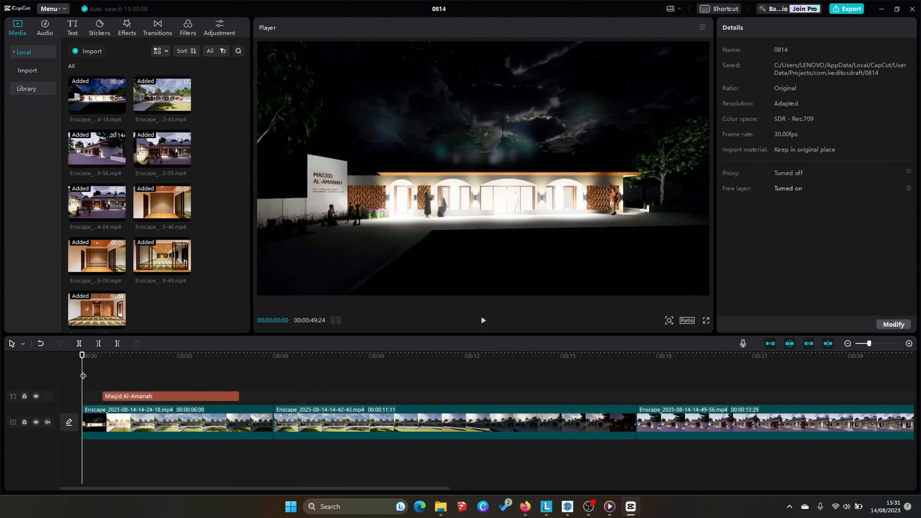
pyautogui.click(484, 322)
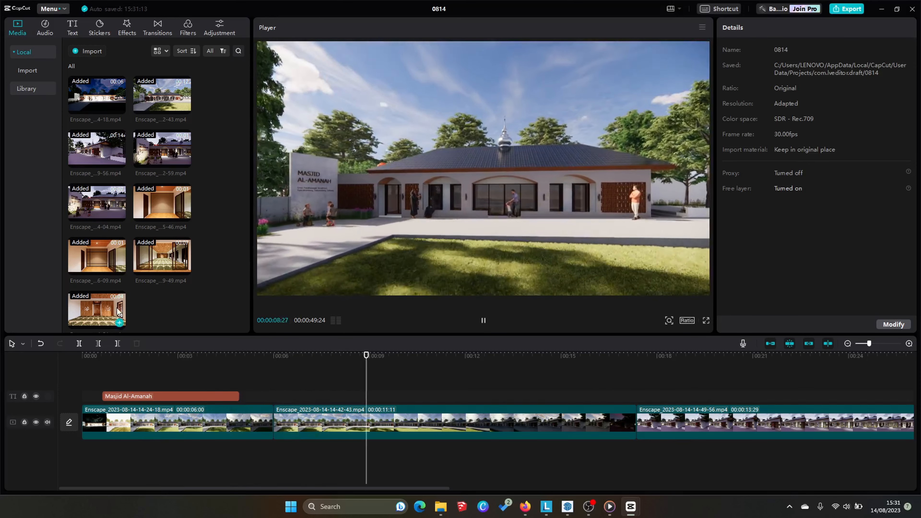
# Step: Set the first video clip's speed to 0.7x and play the sequence from the start to check it
pyautogui.click(134, 425)
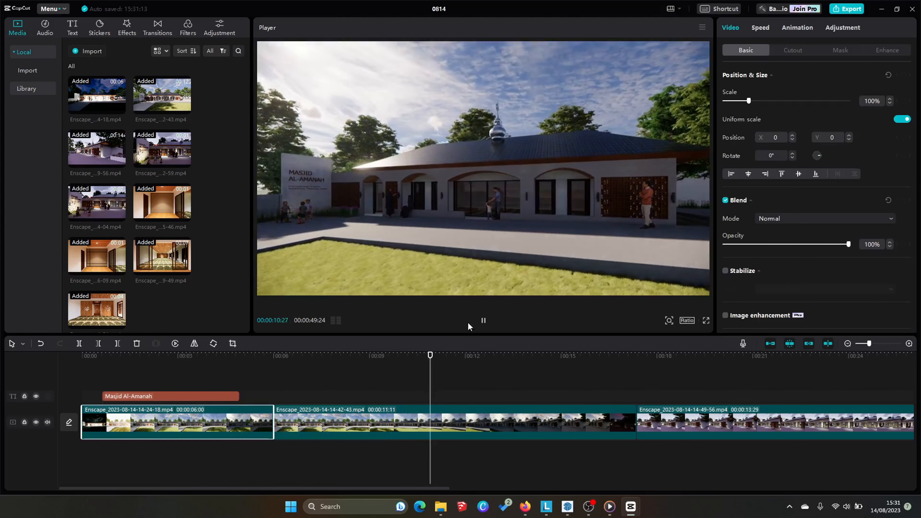
pyautogui.press('space')
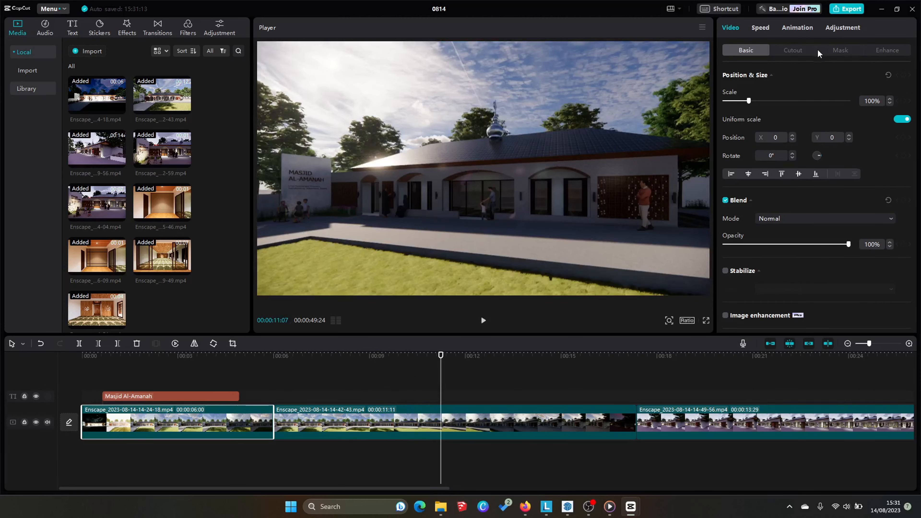
pyautogui.click(760, 28)
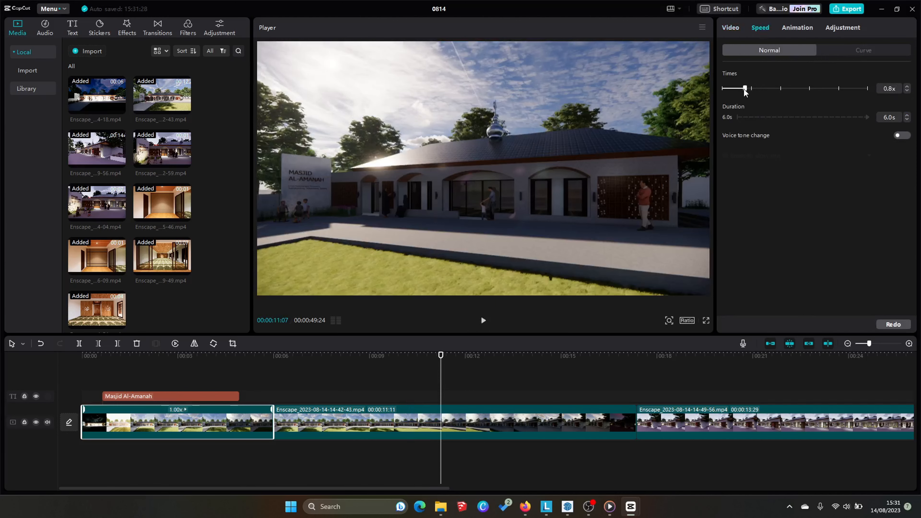
pyautogui.moveTo(744, 89); pyautogui.dragTo(742, 89)
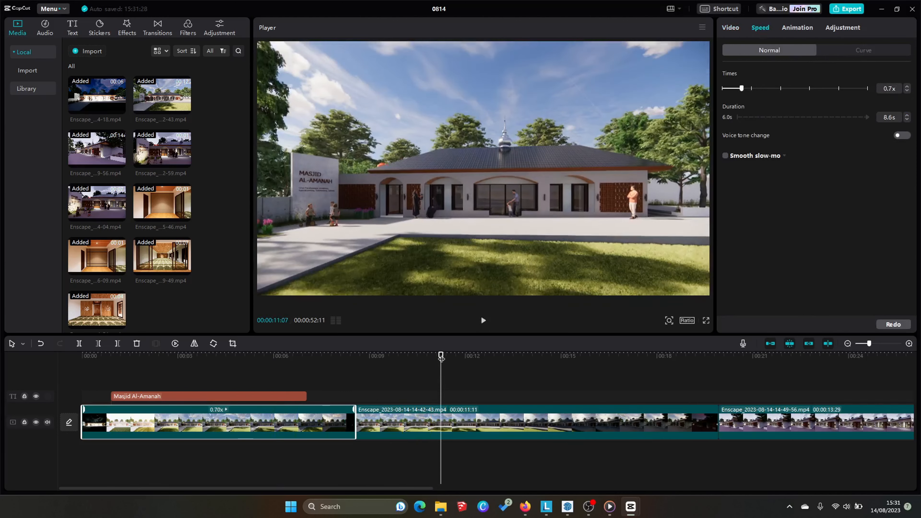
pyautogui.click(84, 377)
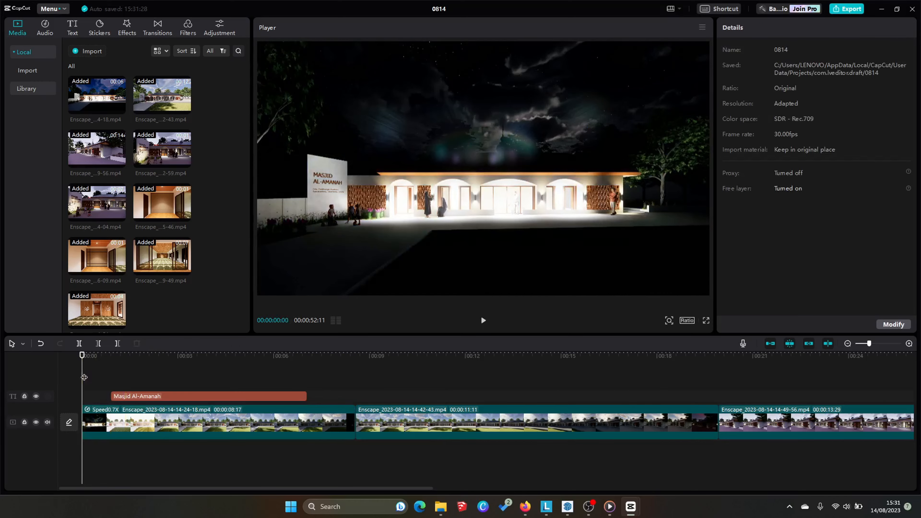
pyautogui.click(484, 323)
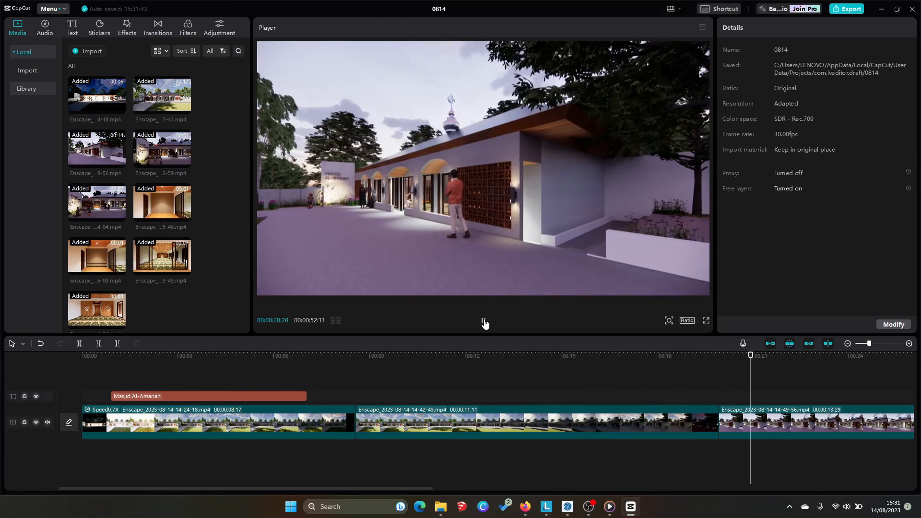
pyautogui.moveTo(422, 489); pyautogui.dragTo(782, 471)
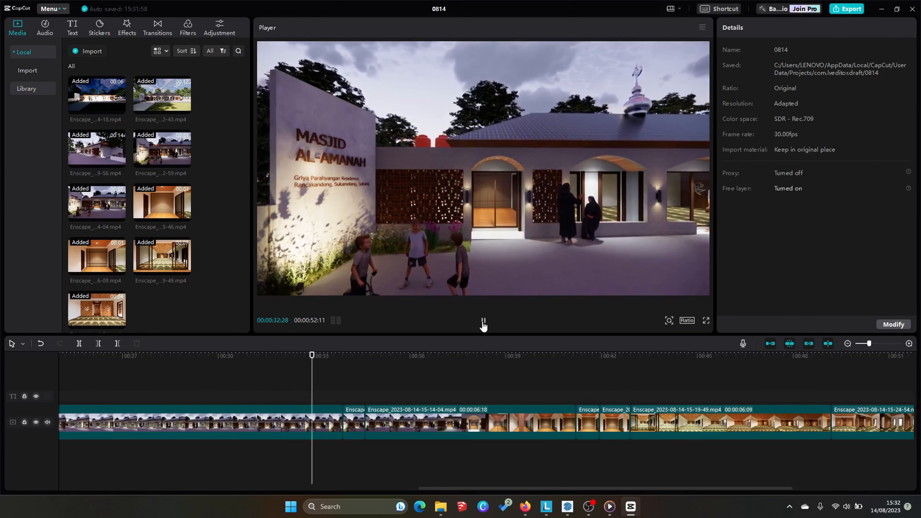
pyautogui.click(483, 323)
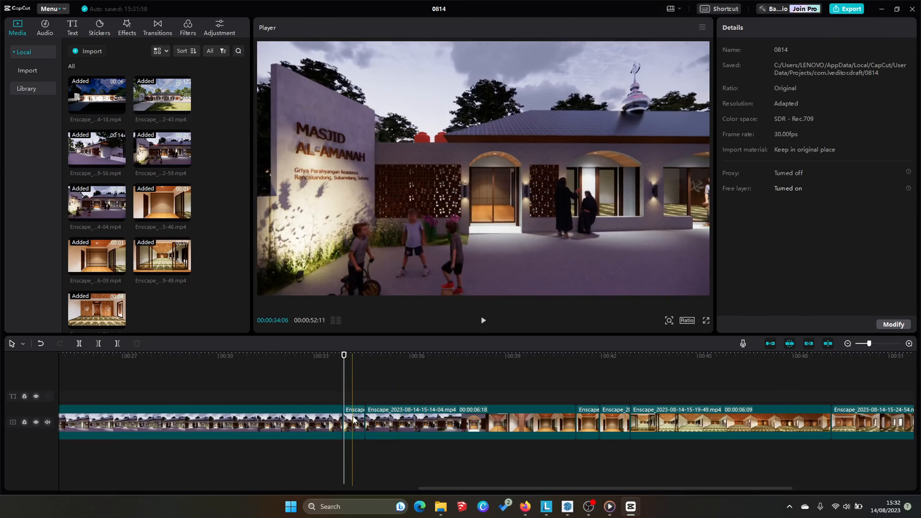
pyautogui.click(354, 421)
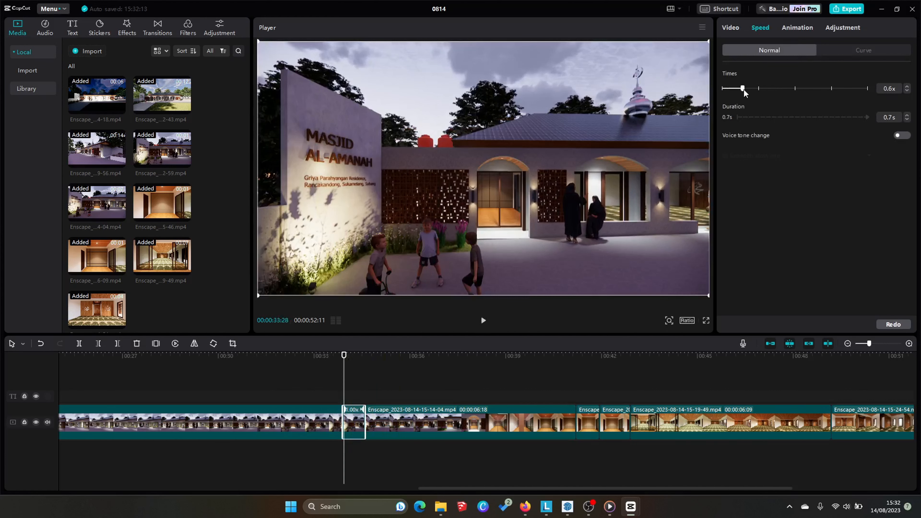
pyautogui.moveTo(740, 92); pyautogui.dragTo(740, 92)
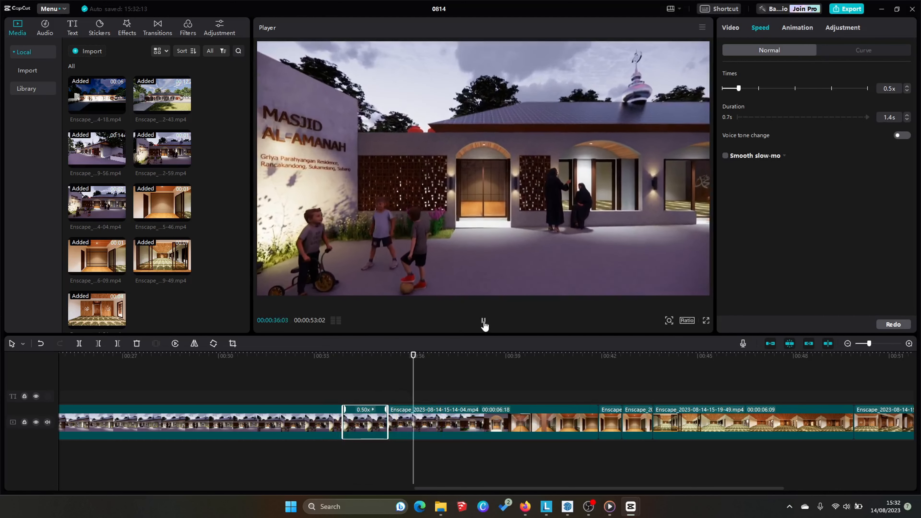
pyautogui.click(484, 322)
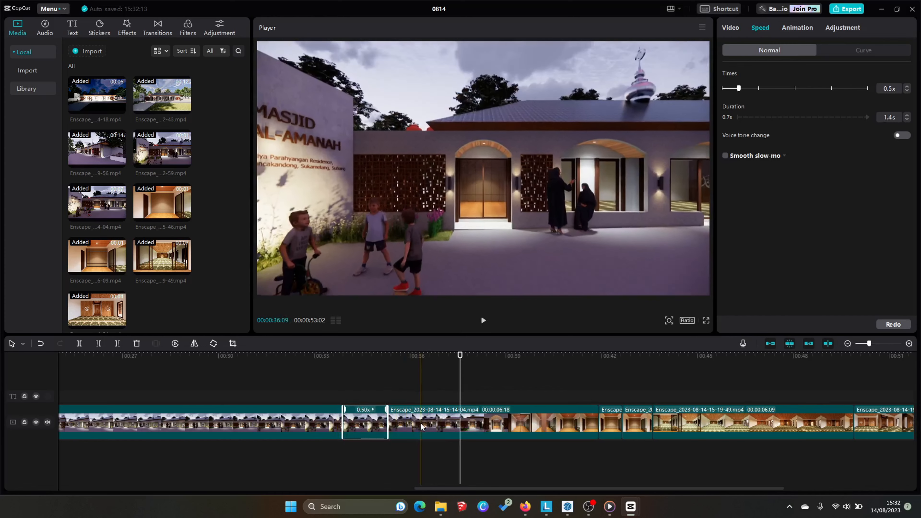
pyautogui.click(423, 429)
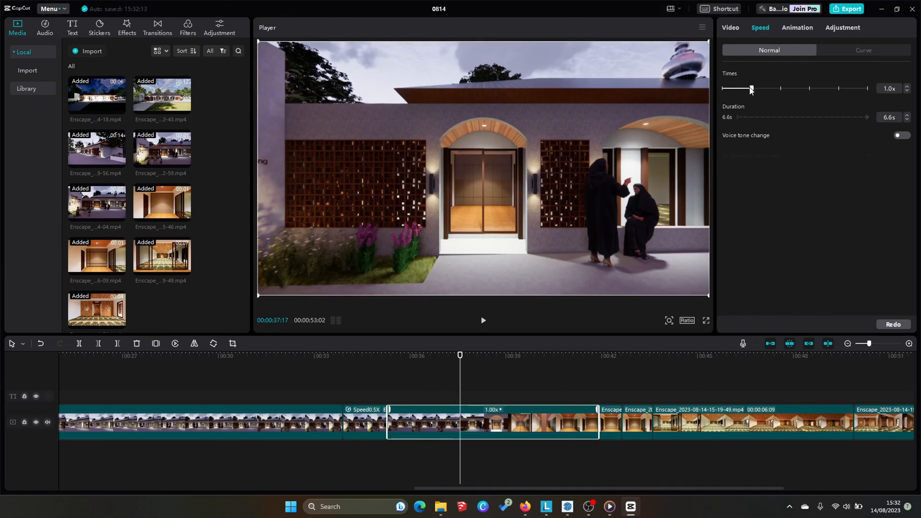
pyautogui.click(745, 88)
pyautogui.moveTo(744, 88); pyautogui.dragTo(742, 88)
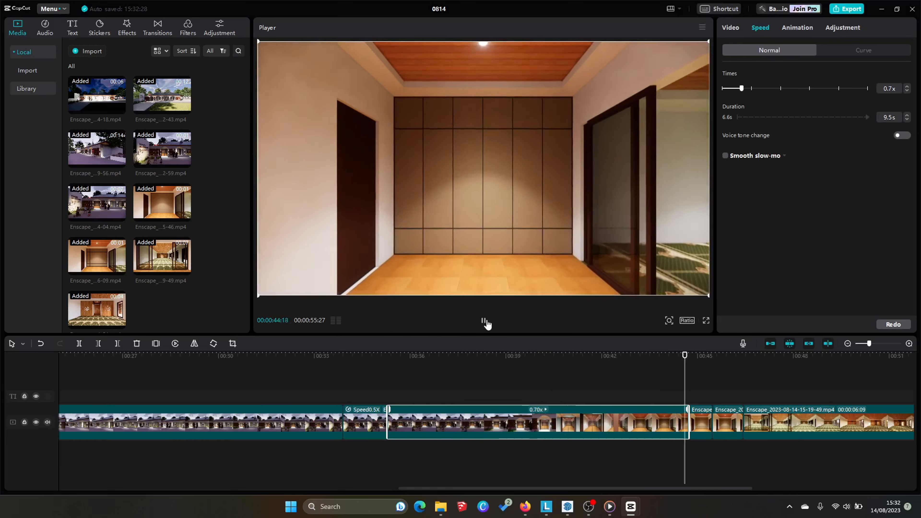
pyautogui.click(483, 320)
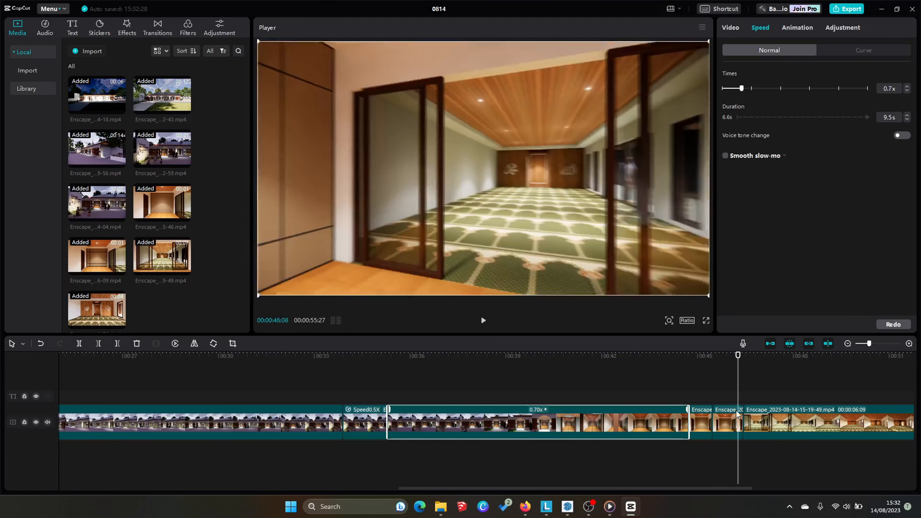
pyautogui.click(704, 426)
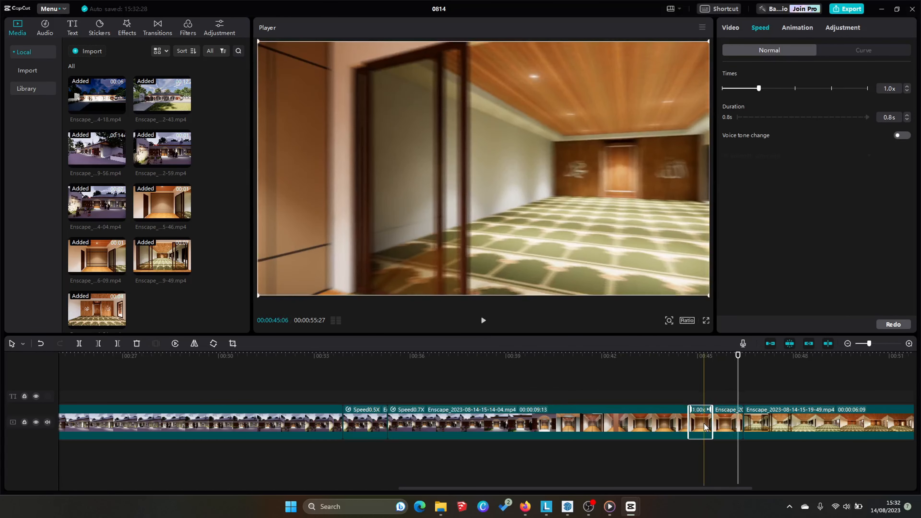
pyautogui.press('Delete')
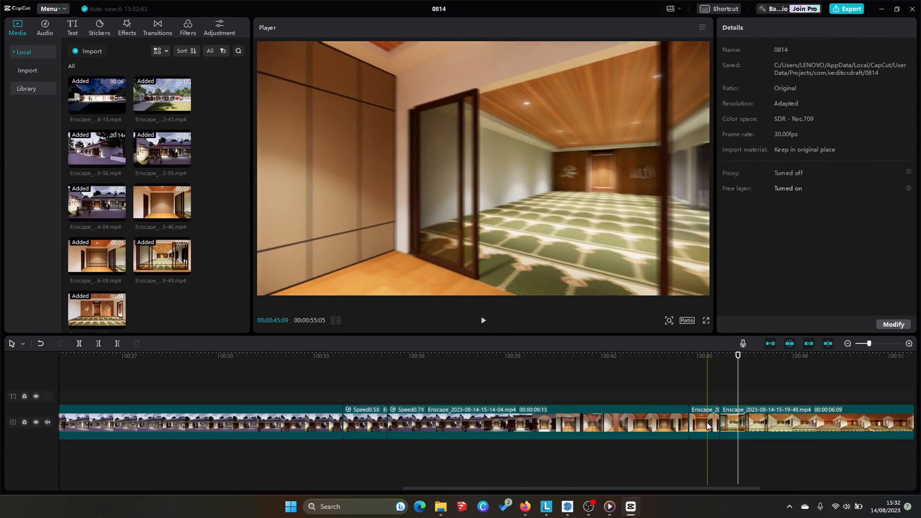
pyautogui.click(704, 426)
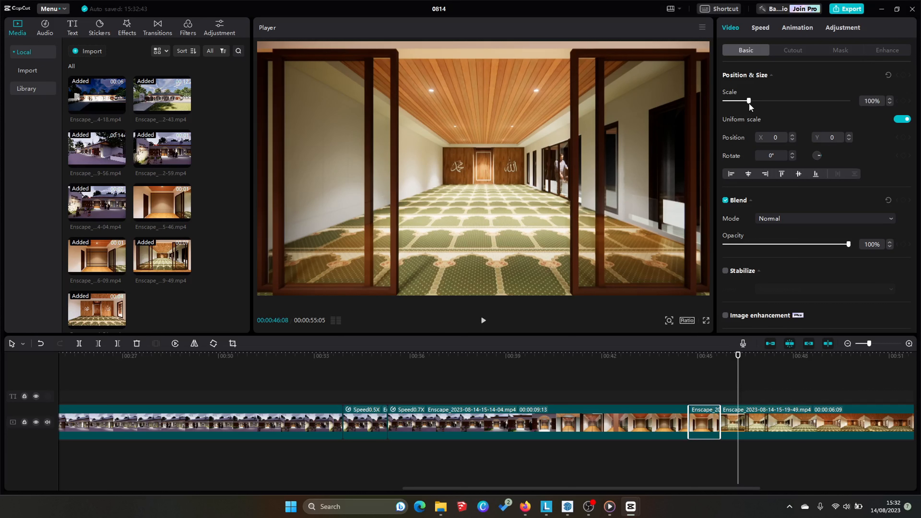
pyautogui.click(761, 28)
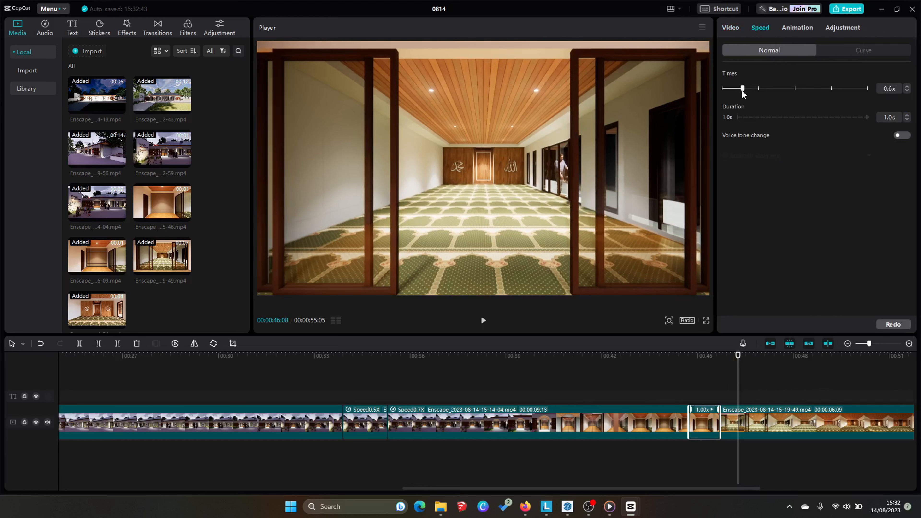
pyautogui.moveTo(739, 95); pyautogui.dragTo(739, 95)
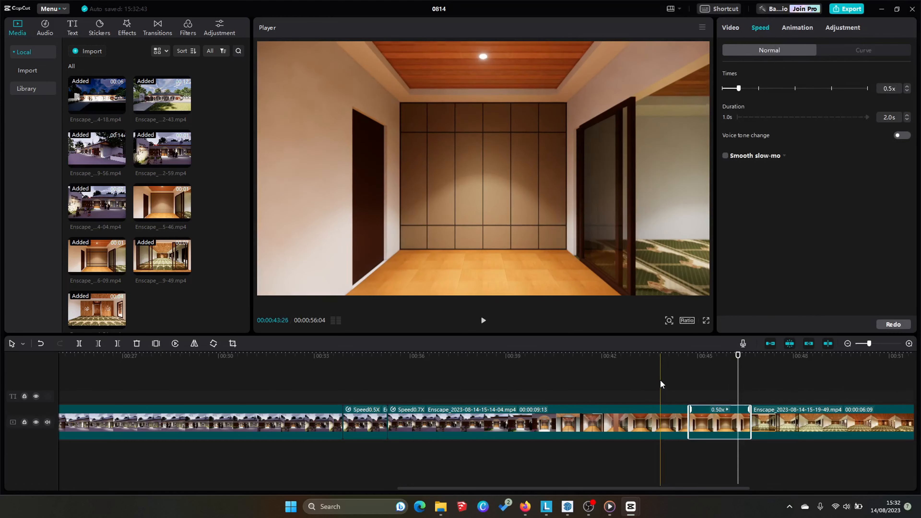
pyautogui.click(662, 384)
pyautogui.click(483, 322)
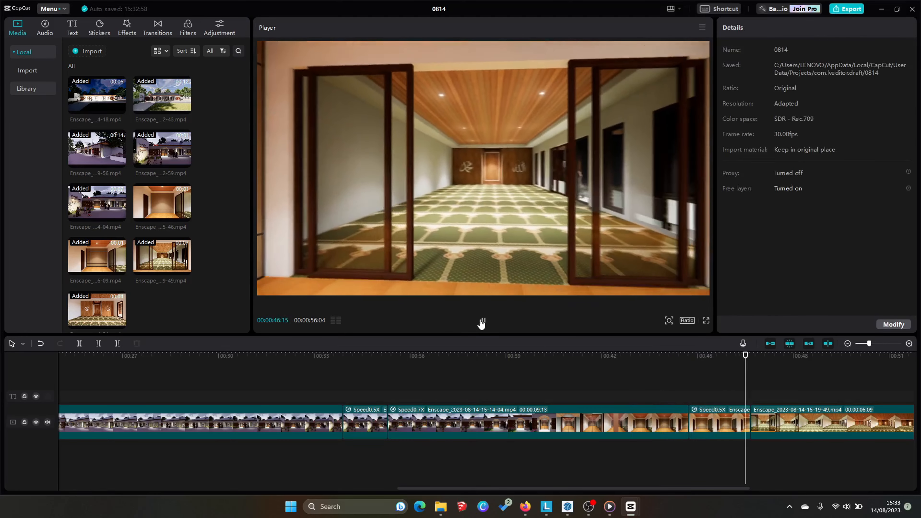
pyautogui.click(483, 321)
pyautogui.click(720, 422)
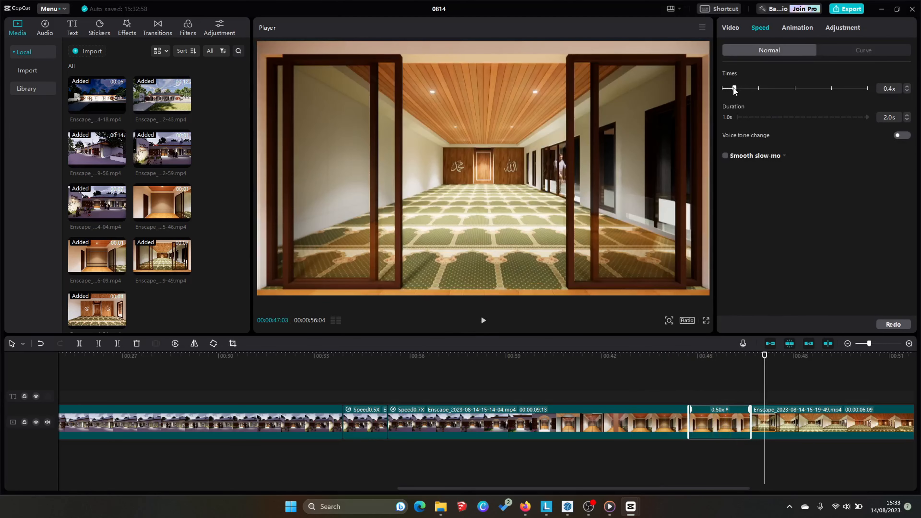
pyautogui.moveTo(734, 90); pyautogui.dragTo(730, 89)
pyautogui.click(726, 156)
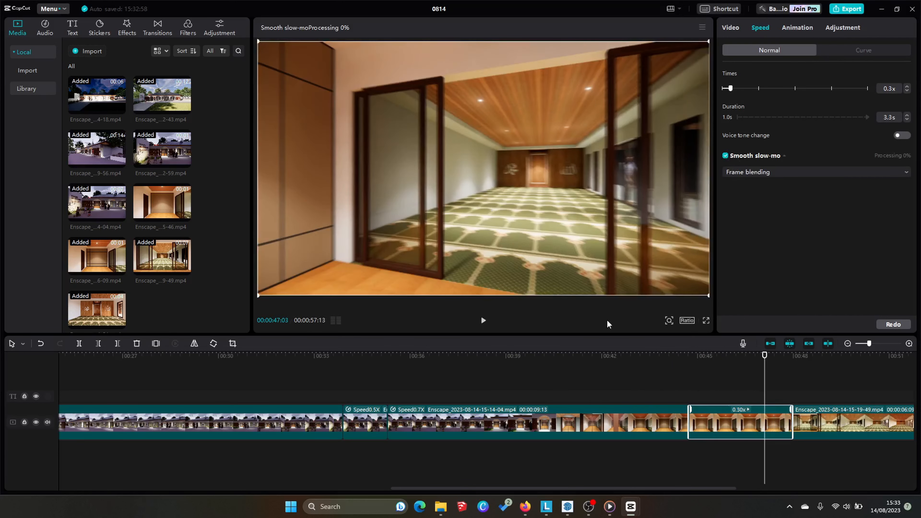
pyautogui.click(538, 357)
pyautogui.click(483, 320)
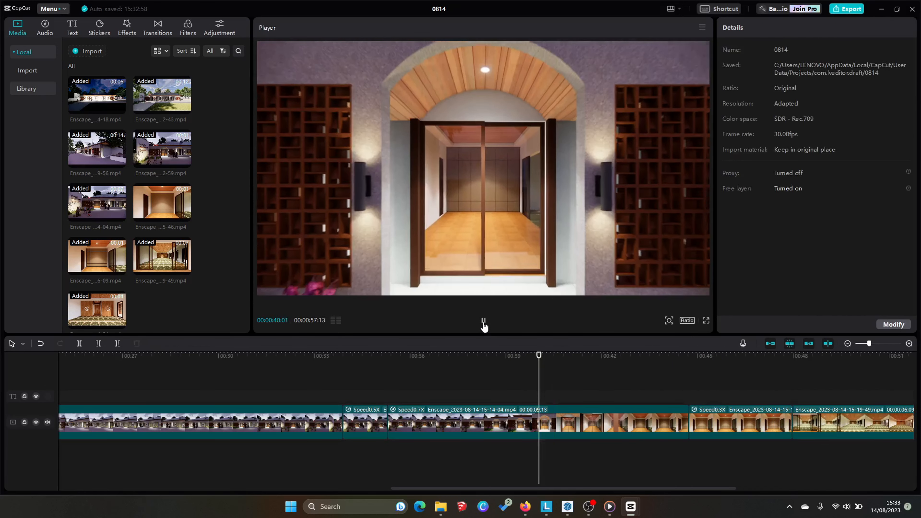
pyautogui.click(490, 426)
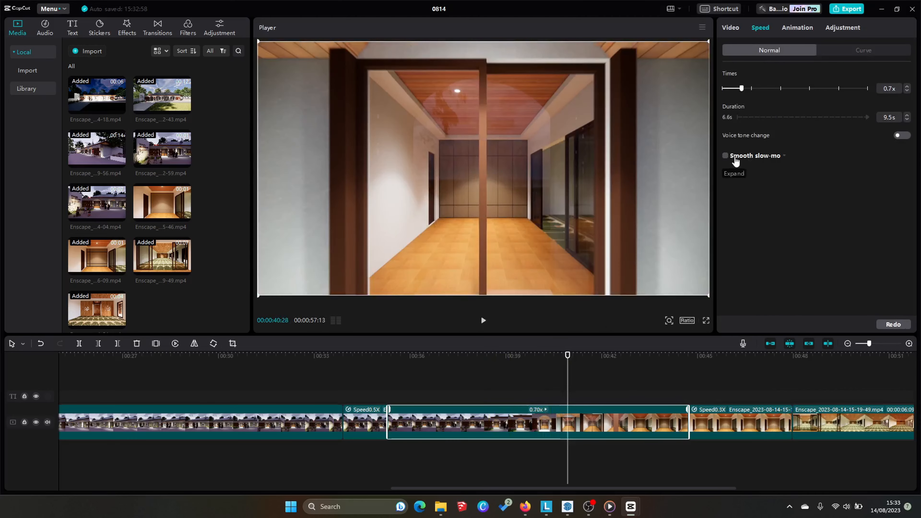
pyautogui.click(726, 156)
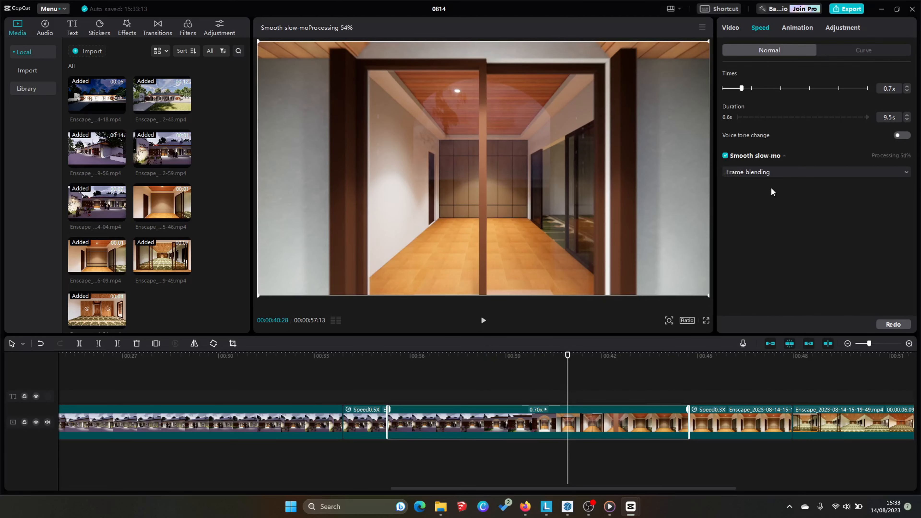
pyautogui.click(772, 174)
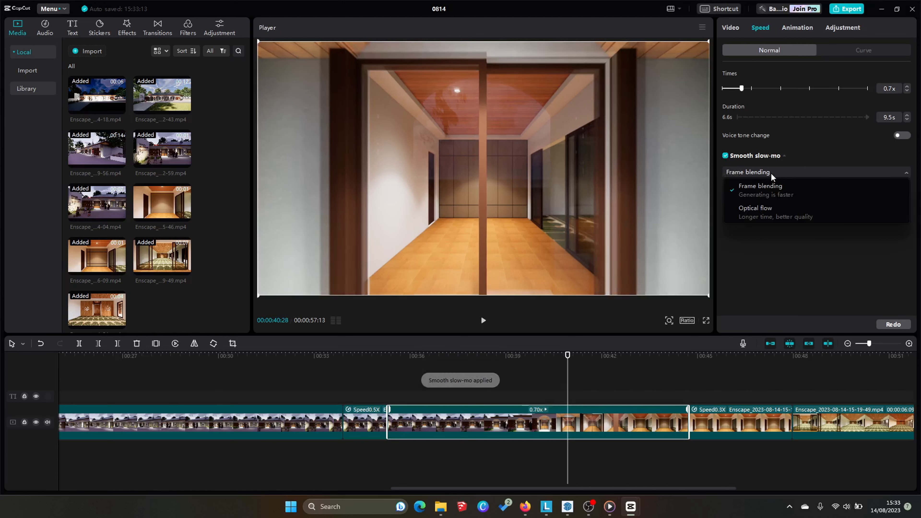
pyautogui.click(772, 173)
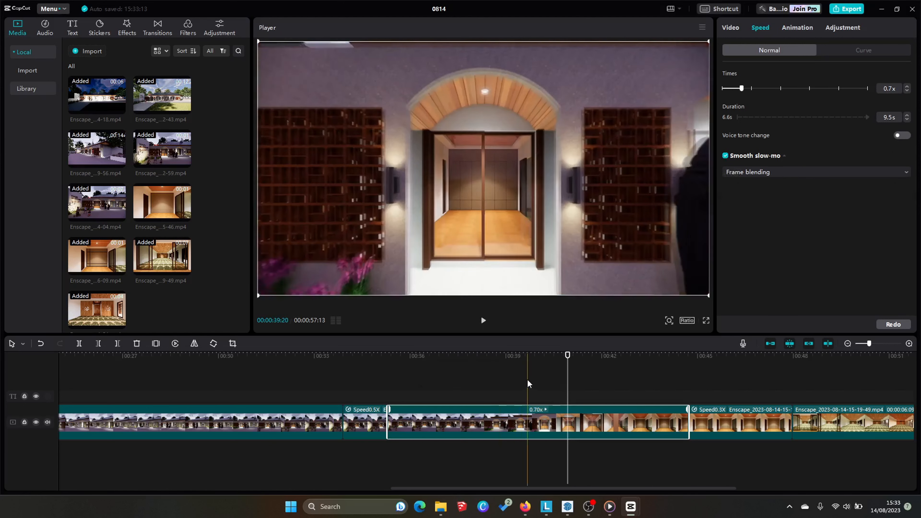
pyautogui.click(528, 383)
pyautogui.click(487, 323)
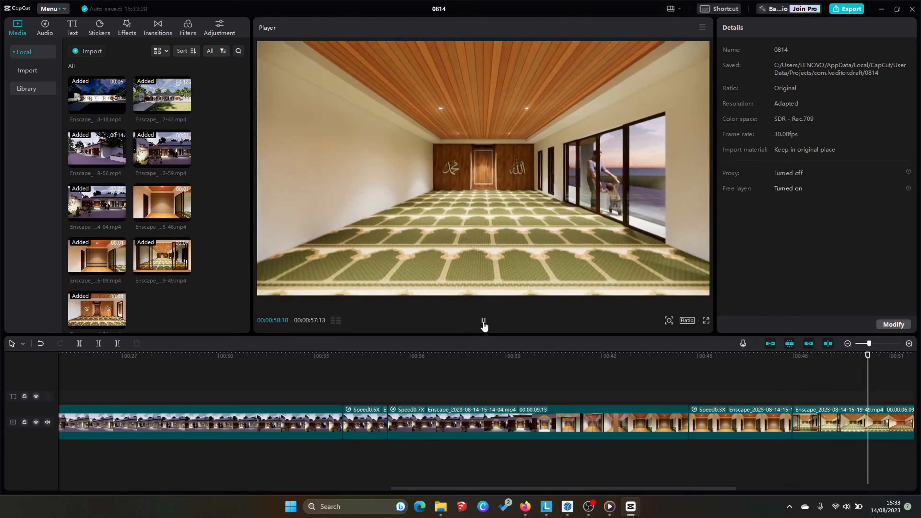
pyautogui.click(484, 323)
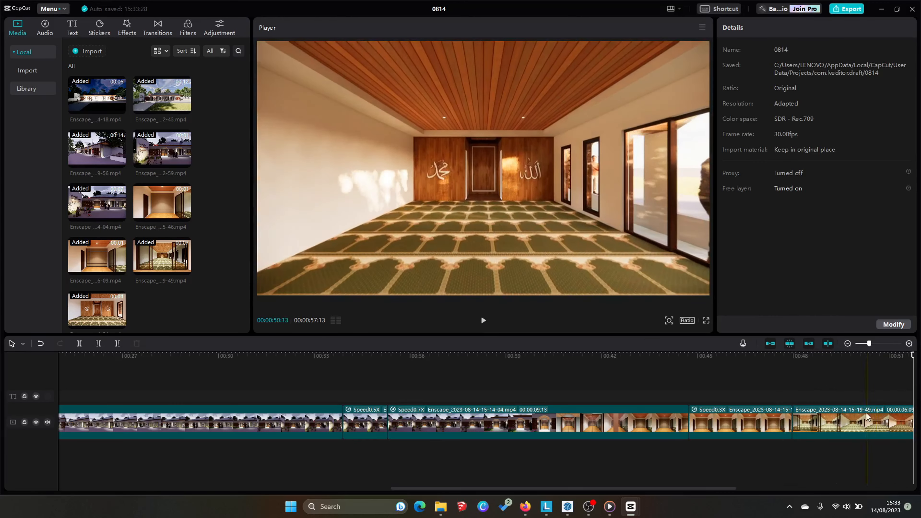
pyautogui.click(851, 423)
pyautogui.click(750, 424)
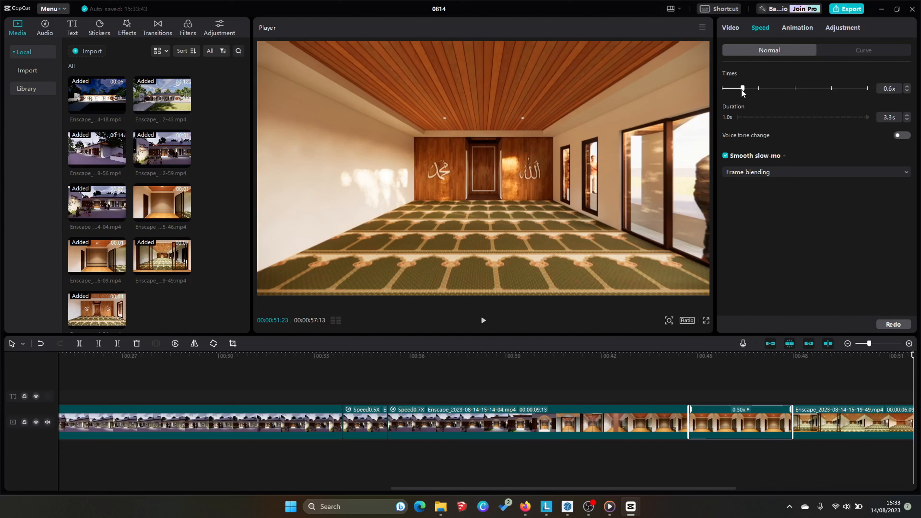
pyautogui.moveTo(739, 91); pyautogui.dragTo(740, 91)
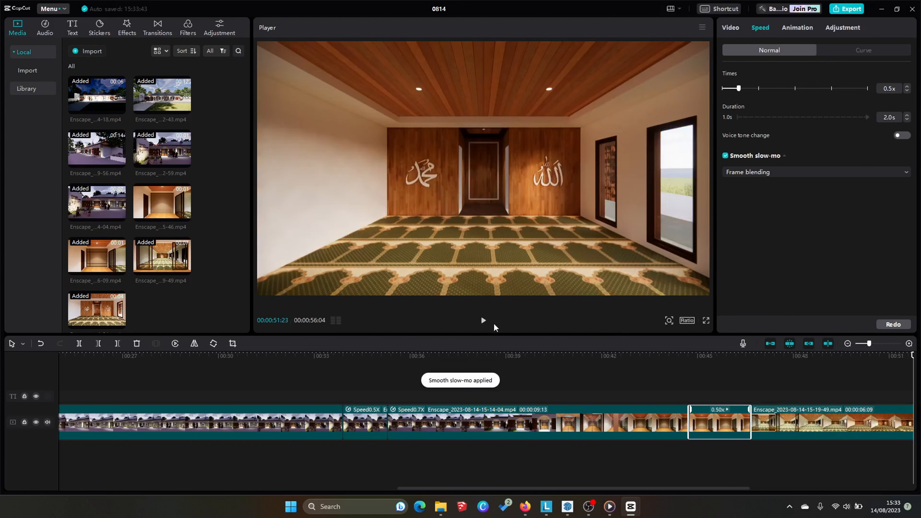
pyautogui.click(484, 321)
pyautogui.click(662, 386)
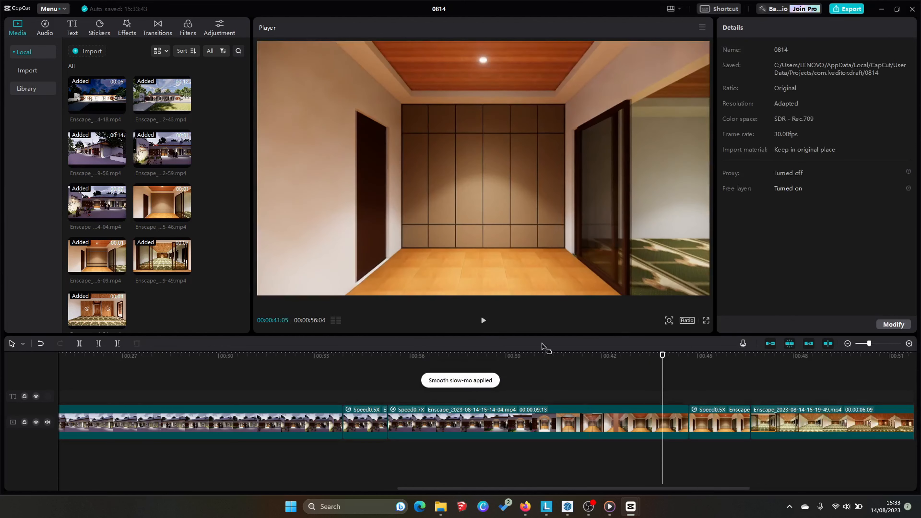
pyautogui.click(483, 320)
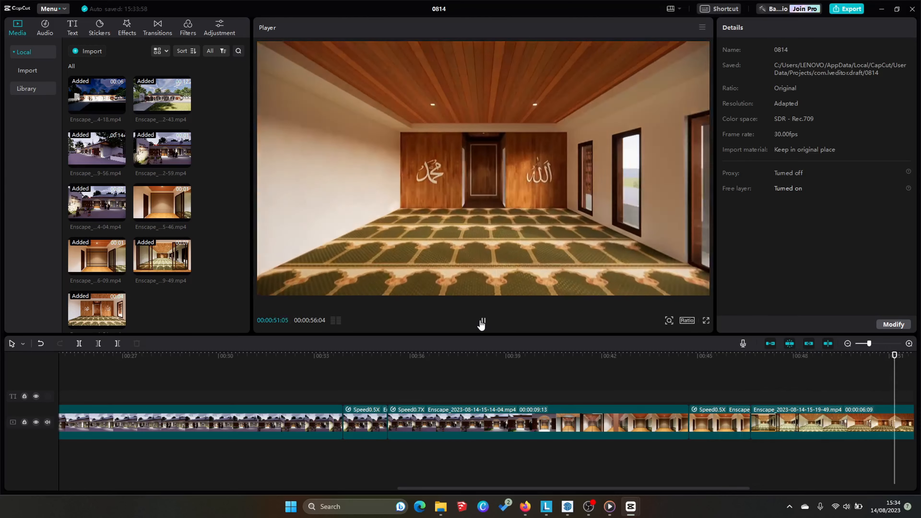
pyautogui.click(482, 321)
pyautogui.click(557, 421)
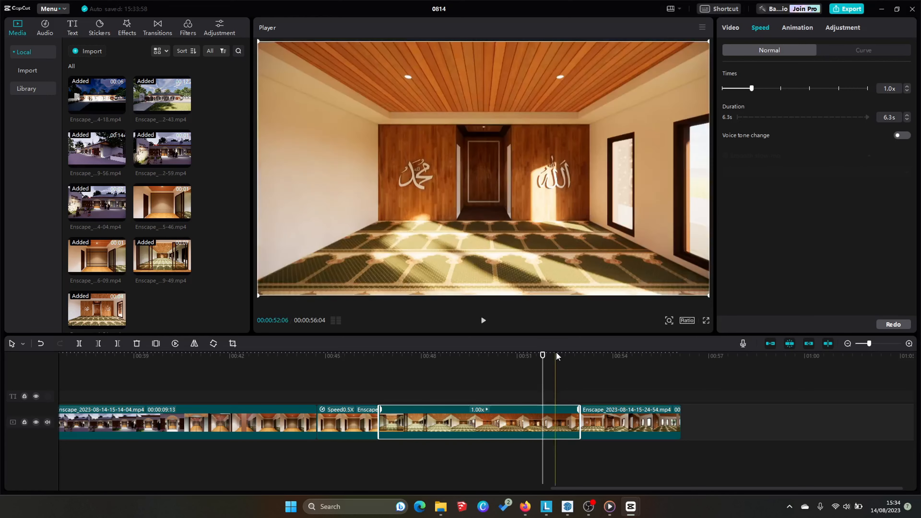
pyautogui.click(483, 323)
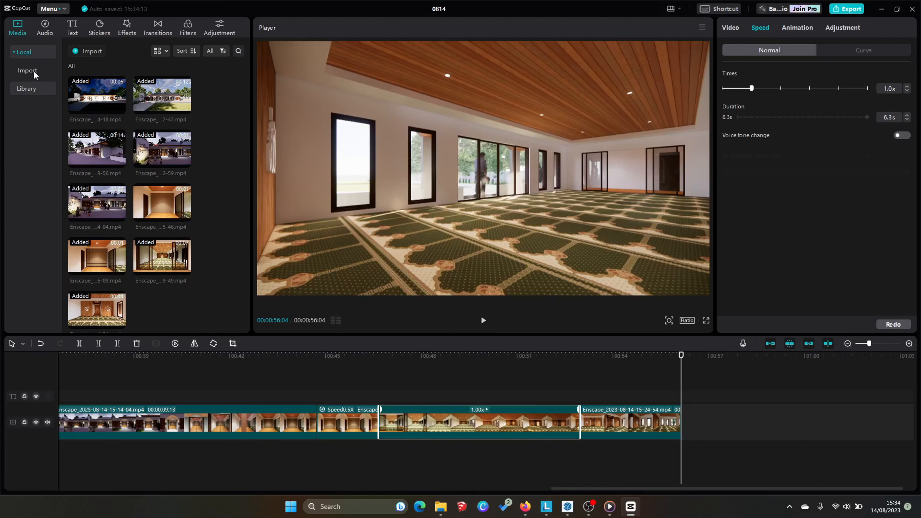
pyautogui.scroll(-1, 133, 162)
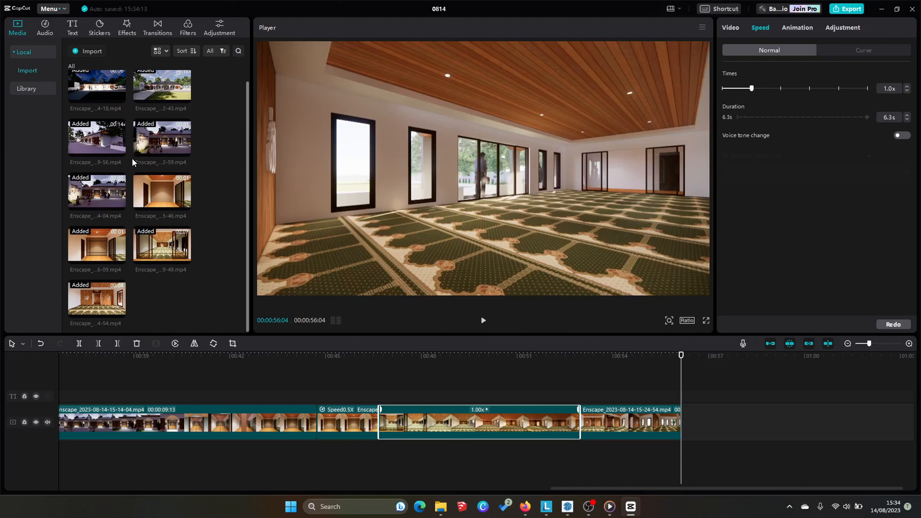
pyautogui.scroll(1, 133, 162)
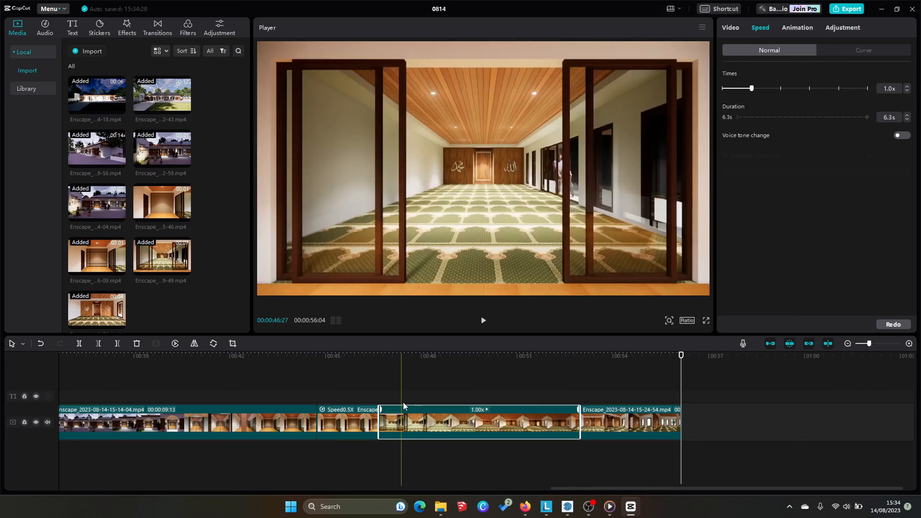
# Step: Switch to Enscape and set the field of view of the video path's end keyframe to 99°
pyautogui.moveTo(568, 506)
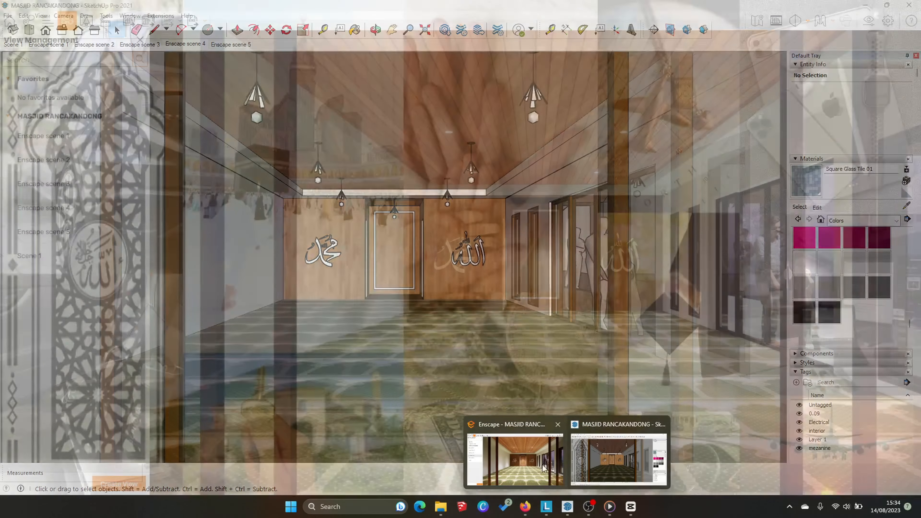
pyautogui.click(515, 461)
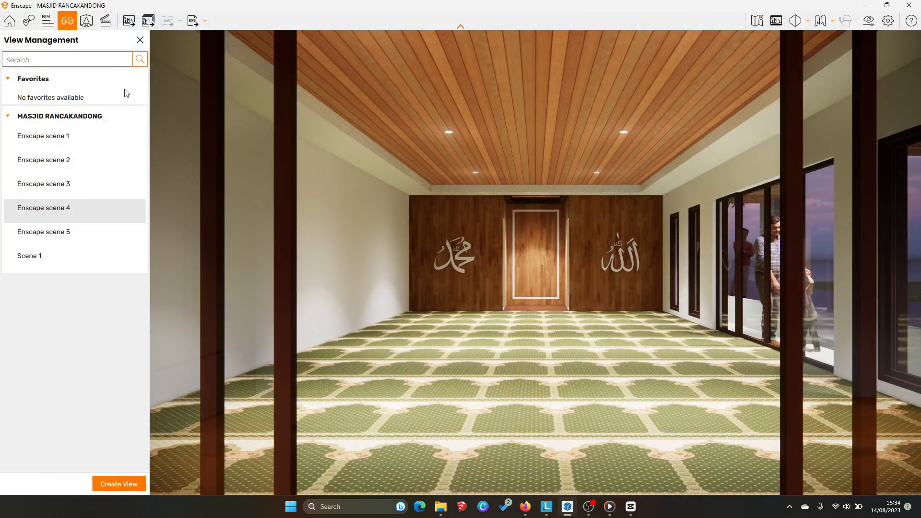
pyautogui.click(105, 20)
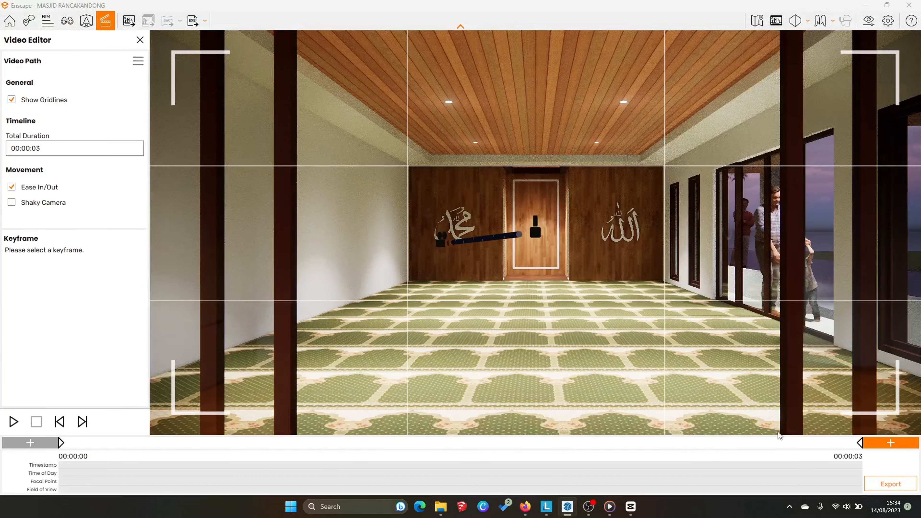
pyautogui.click(861, 444)
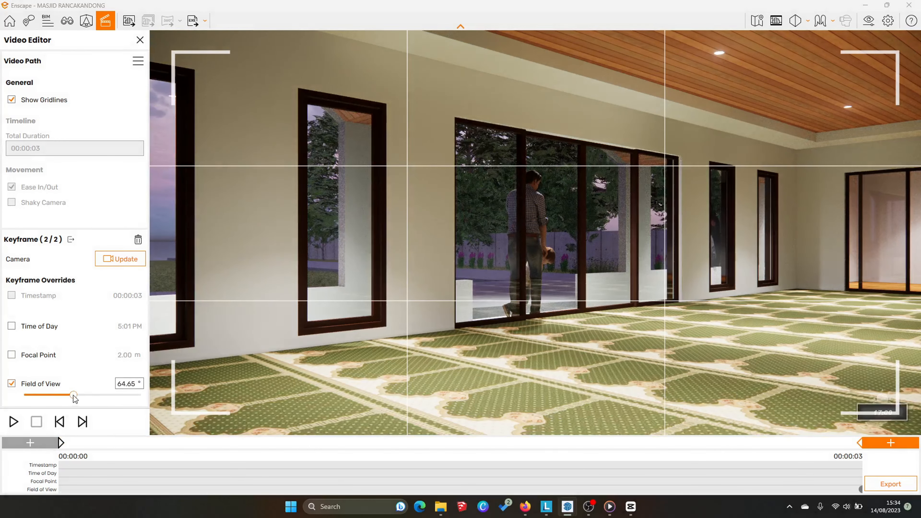
pyautogui.moveTo(89, 400); pyautogui.dragTo(107, 404)
pyautogui.click(122, 386)
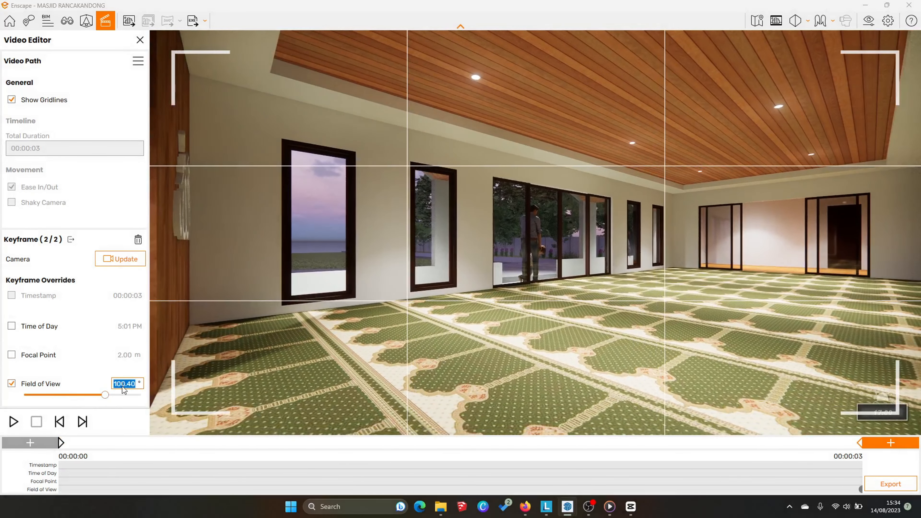
pyautogui.write('99')
pyautogui.press('Return')
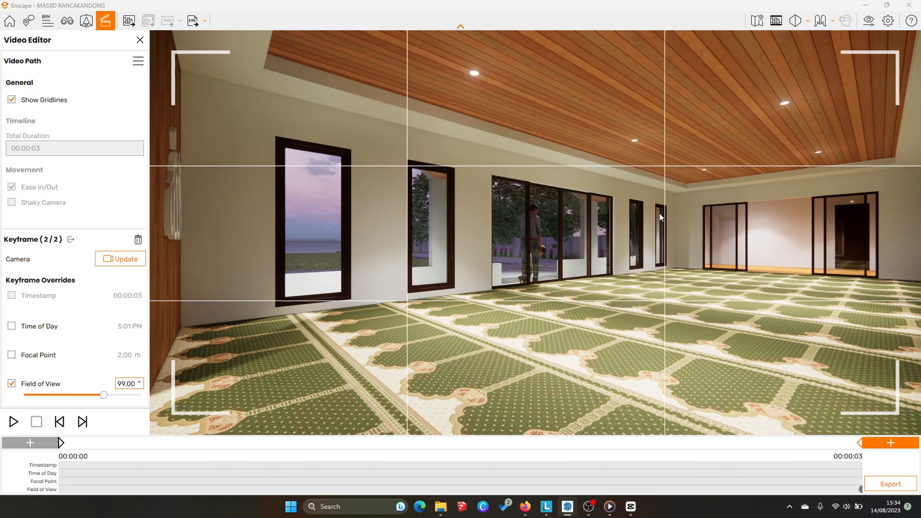
pyautogui.scroll(5, 546, 229)
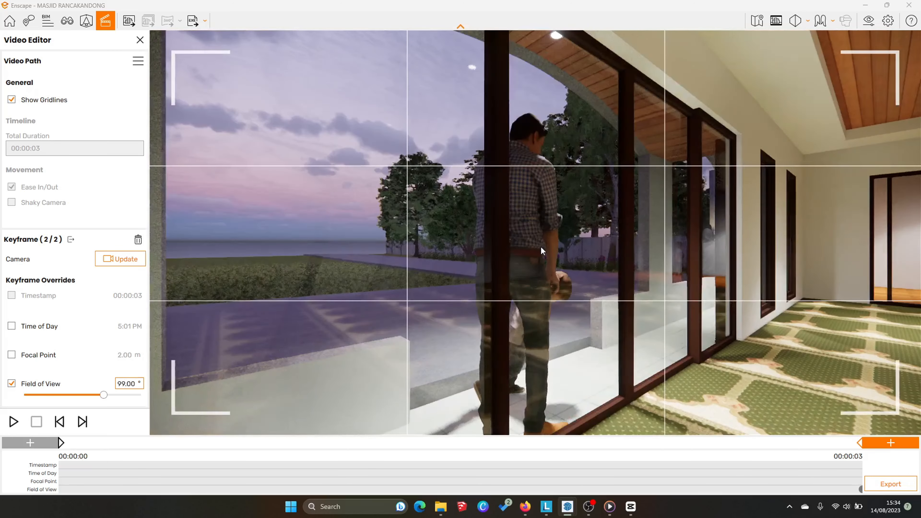
pyautogui.scroll(5, 558, 240)
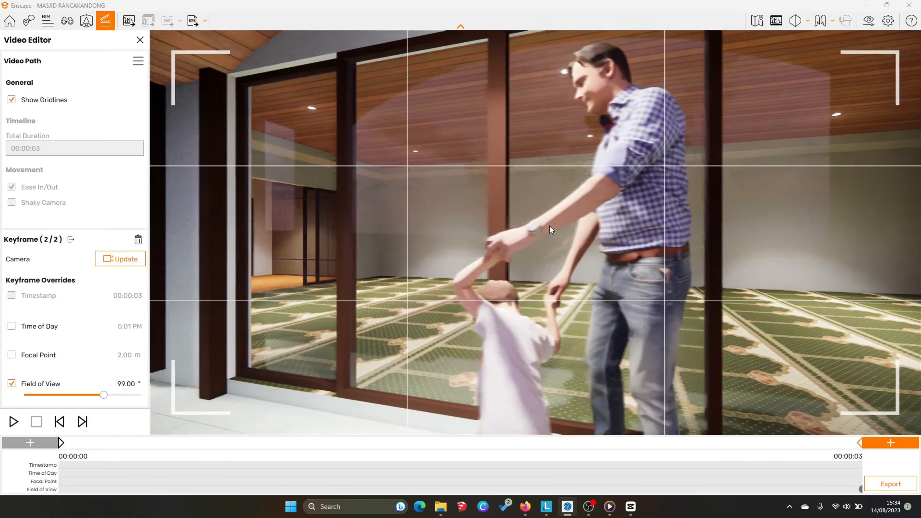
pyautogui.scroll(-10, 534, 245)
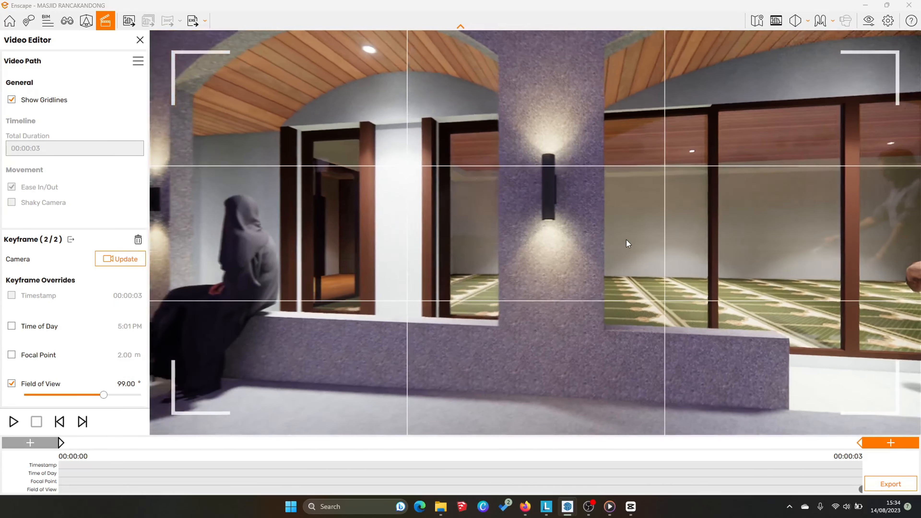
pyautogui.scroll(4, 596, 193)
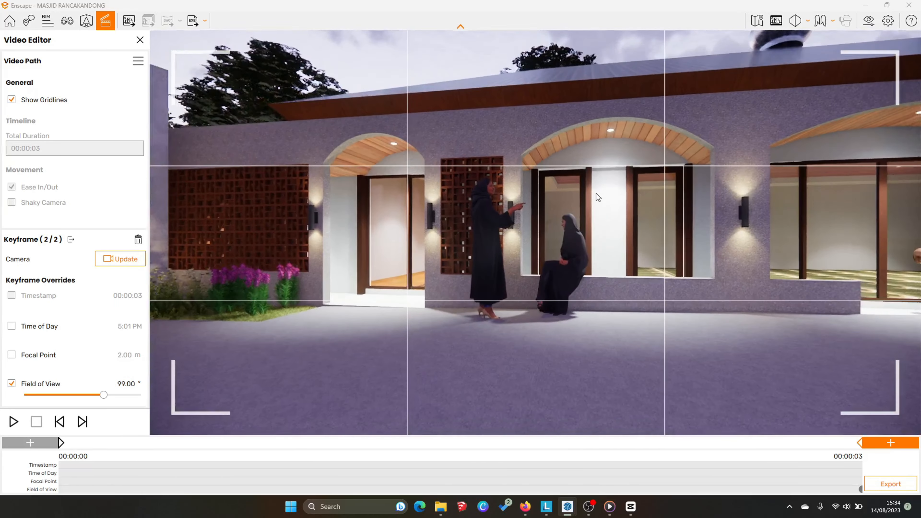
pyautogui.scroll(-8, 575, 189)
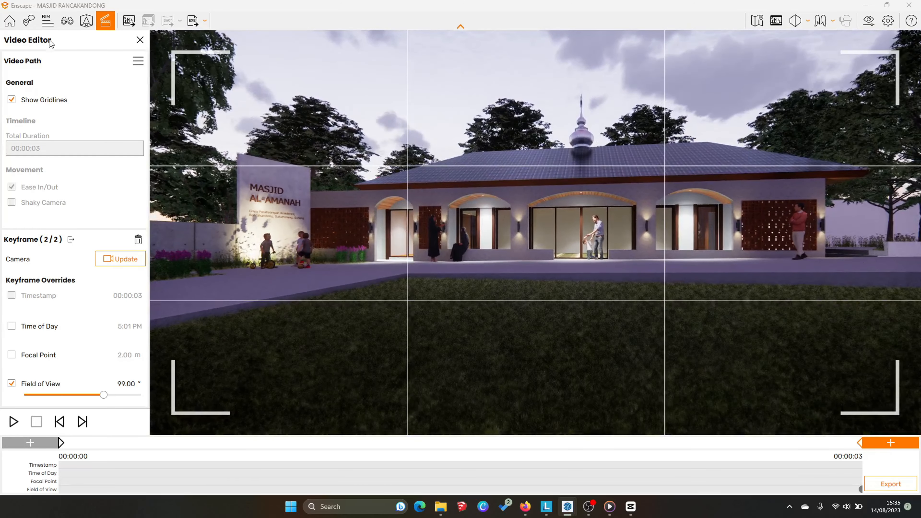
# Step: Load the saved view Scene 1 facing the mosque's front facade, comparing it with Enscape scene 1
pyautogui.click(67, 24)
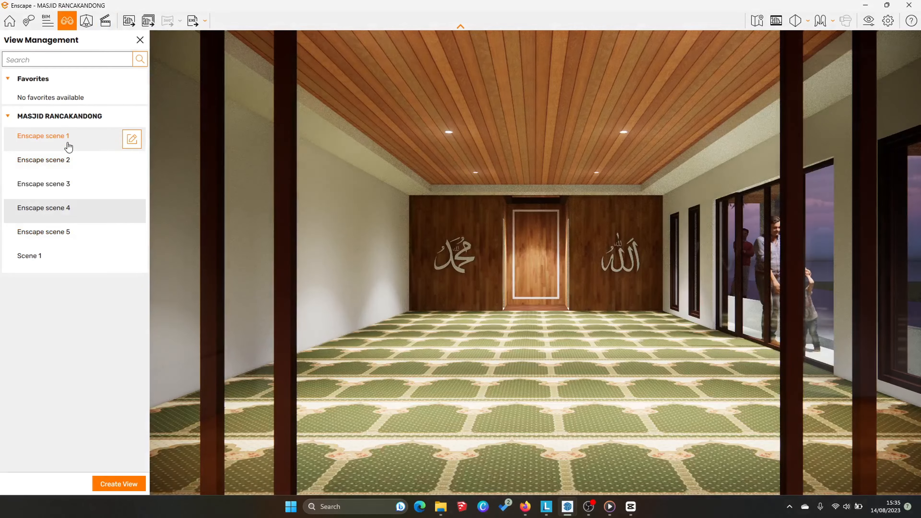
pyautogui.click(58, 263)
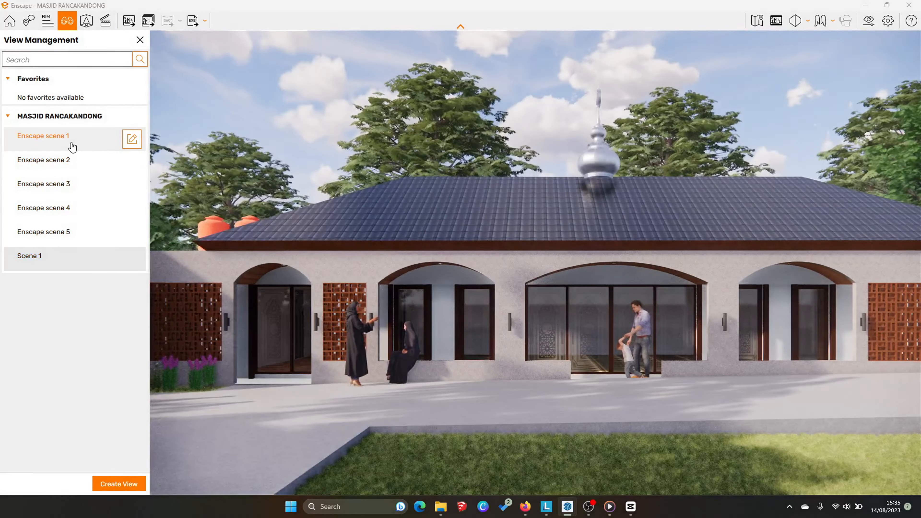
pyautogui.click(72, 146)
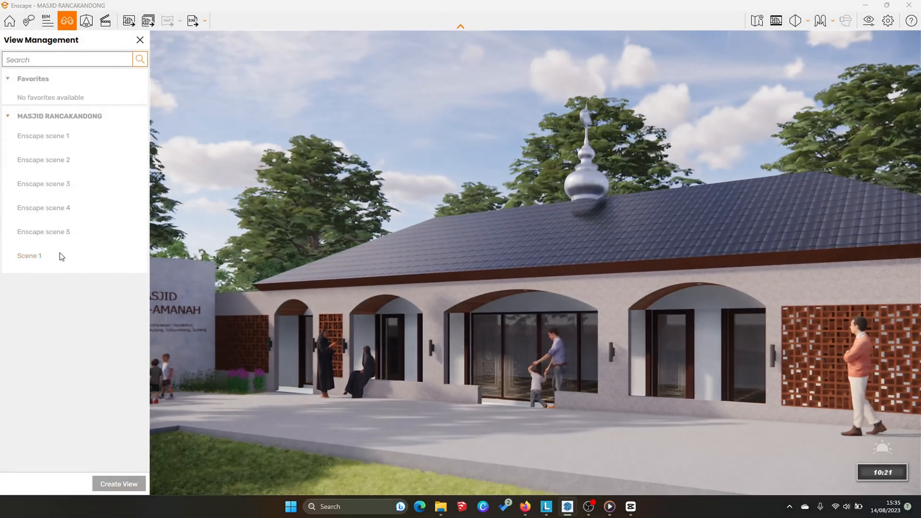
pyautogui.click(62, 257)
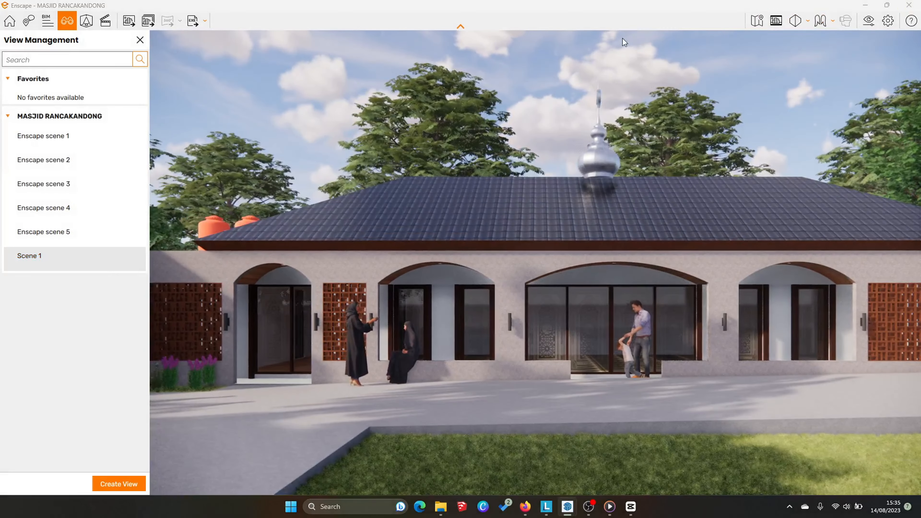
# Step: Set the camera's field of view to 99° horizontal and add the exterior view as a keyframe at the video path's end
pyautogui.click(105, 20)
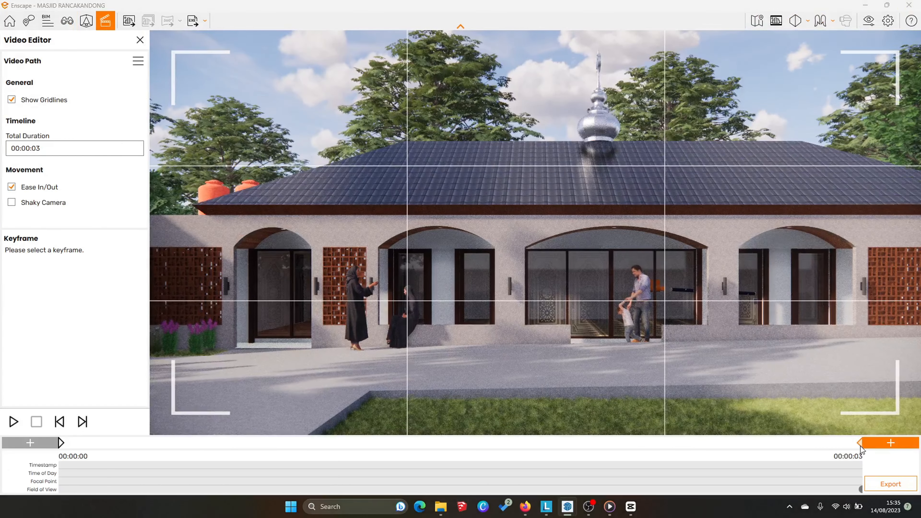
pyautogui.click(869, 21)
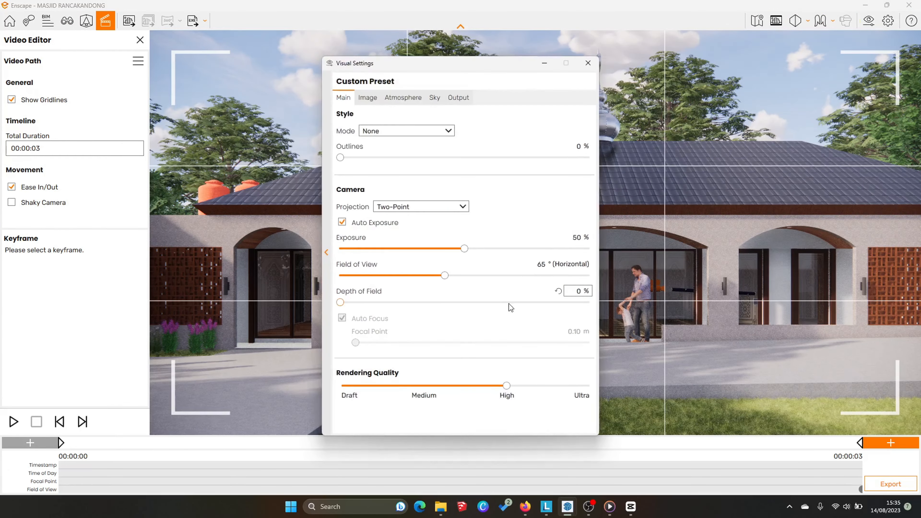
pyautogui.moveTo(446, 278); pyautogui.dragTo(511, 287)
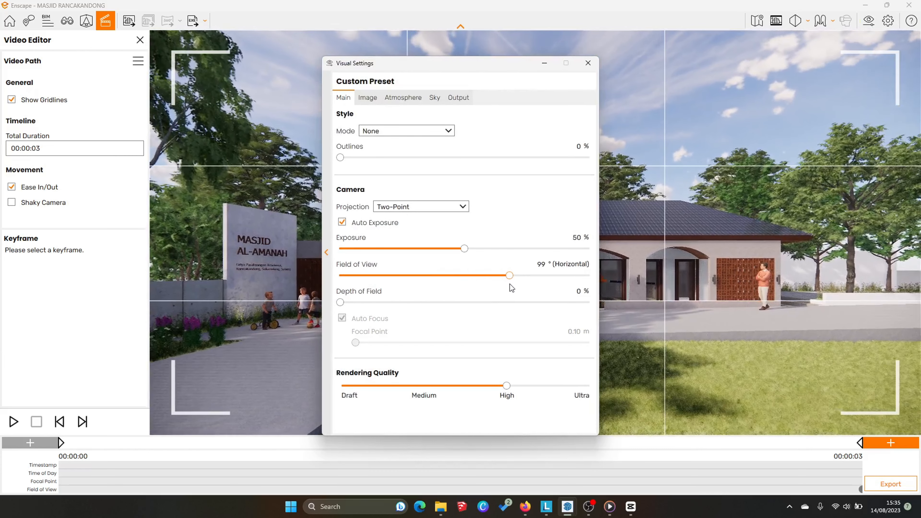
pyautogui.click(588, 64)
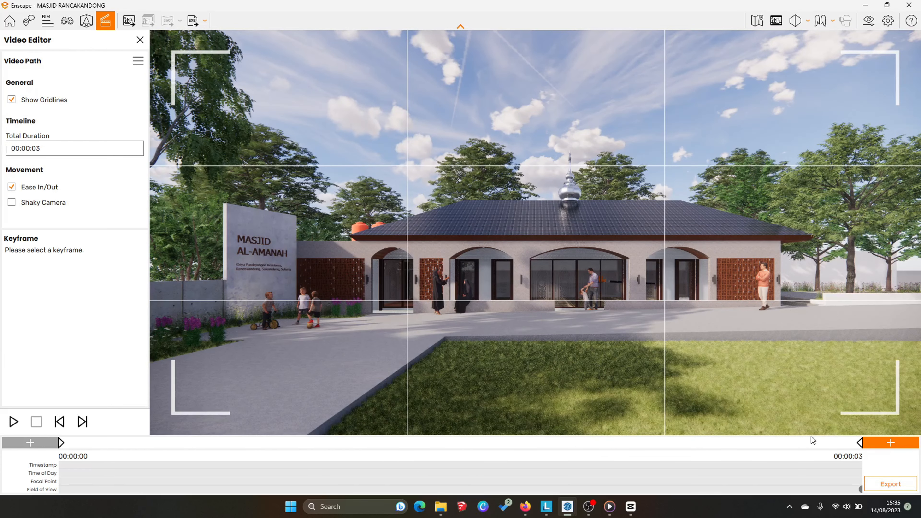
pyautogui.click(886, 446)
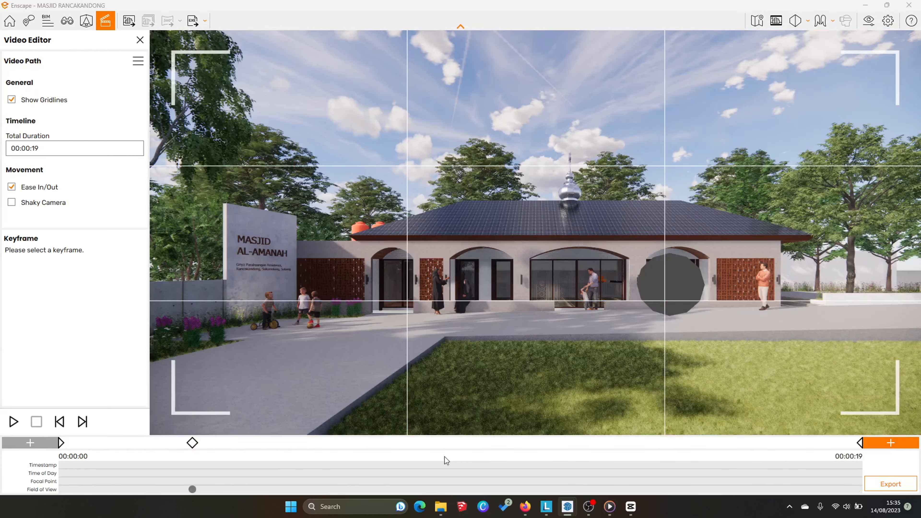
# Step: Delete the first keyframe of the video path and preview the remaining path from its new start keyframe
pyautogui.click(60, 443)
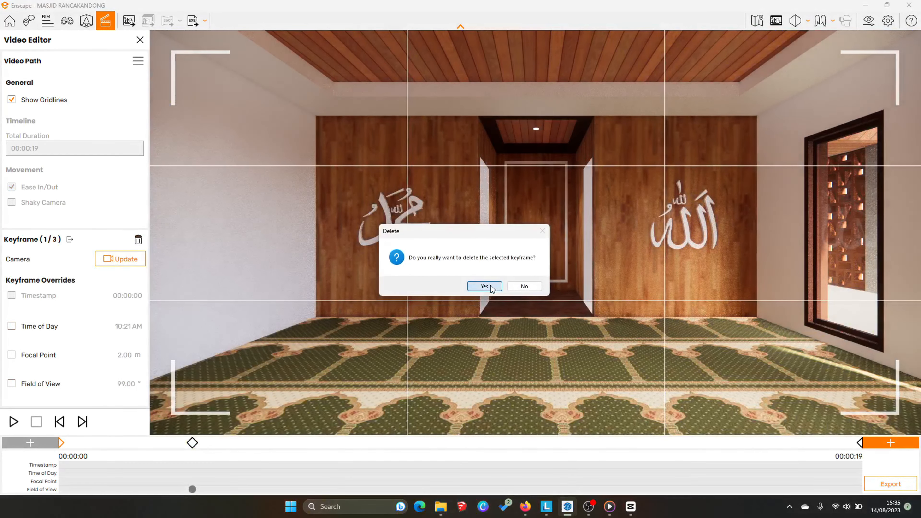
pyautogui.click(485, 286)
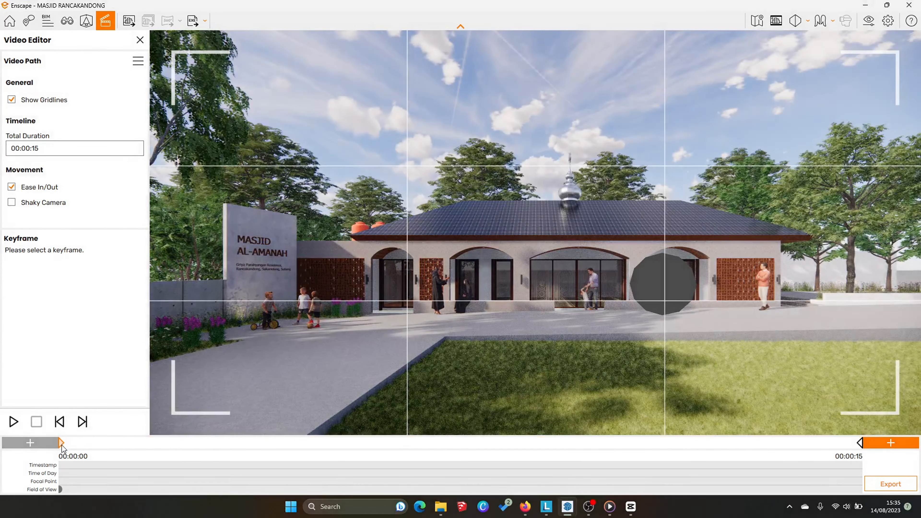
pyautogui.click(60, 442)
pyautogui.click(13, 421)
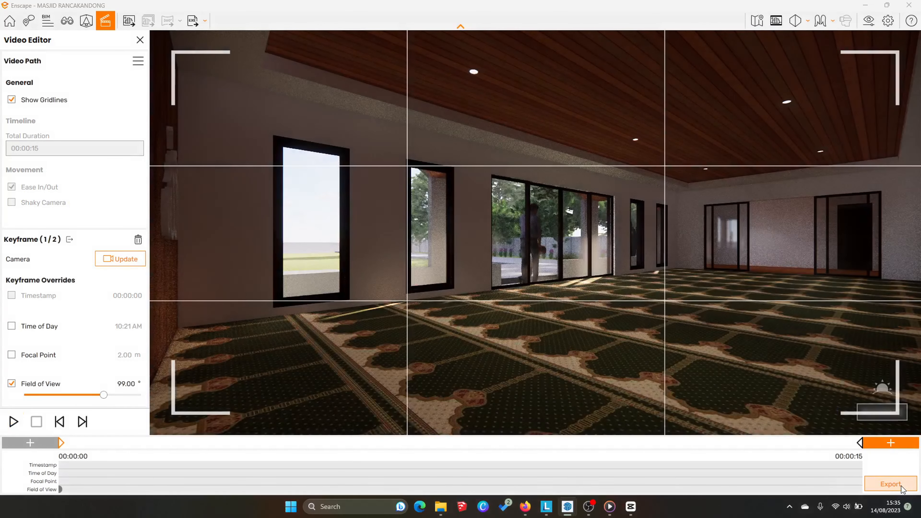
pyautogui.click(891, 484)
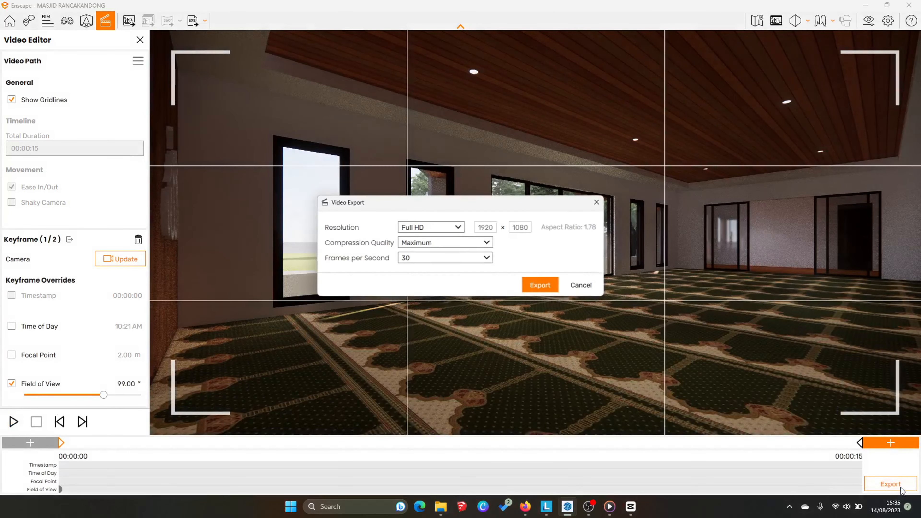
pyautogui.press('Return')
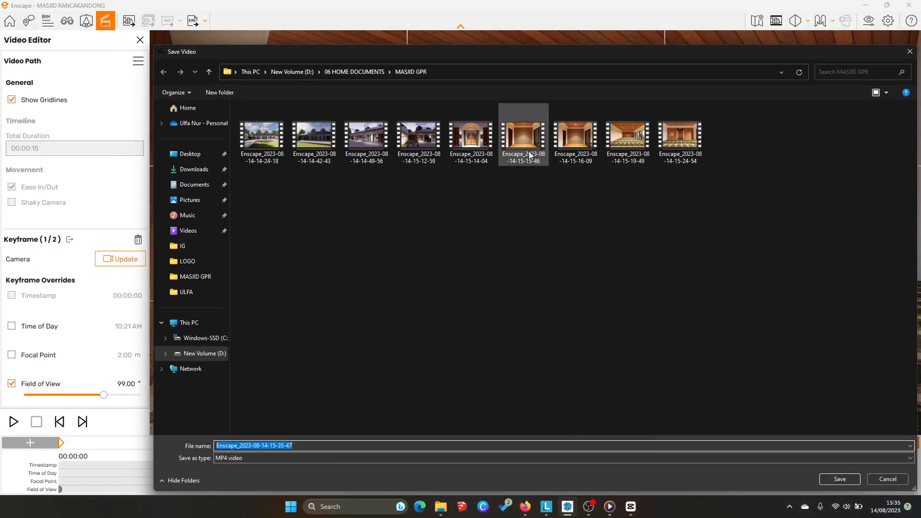
pyautogui.click(839, 479)
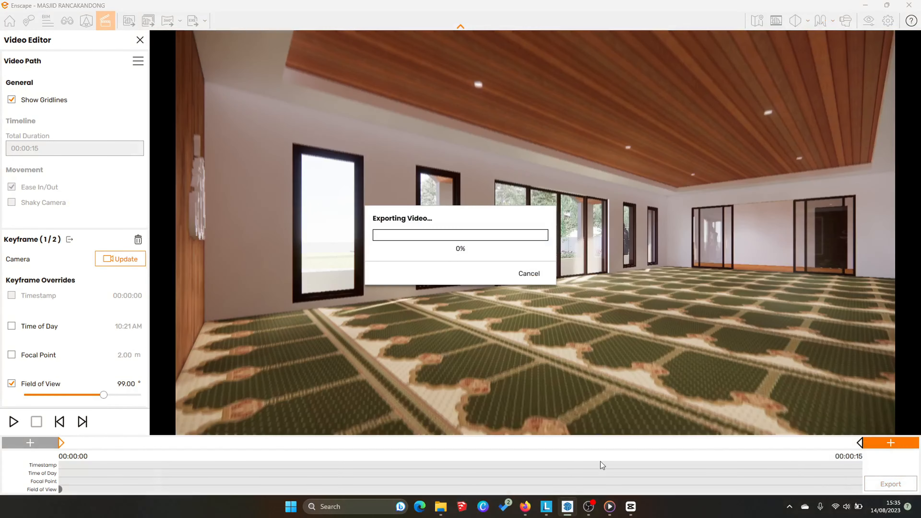
# Step: Switch to CapCut and add the black background from the library's B&W stock at the timeline's end
pyautogui.moveTo(606, 507)
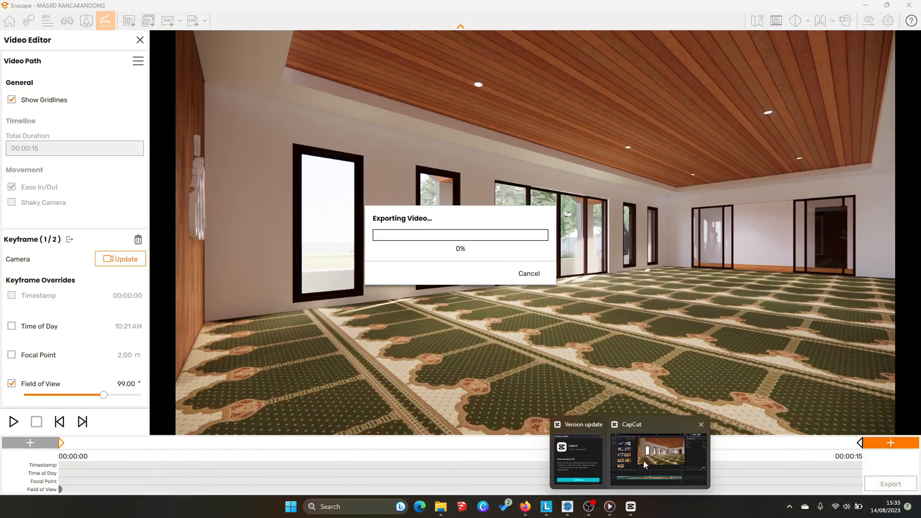
pyautogui.click(669, 468)
pyautogui.click(667, 467)
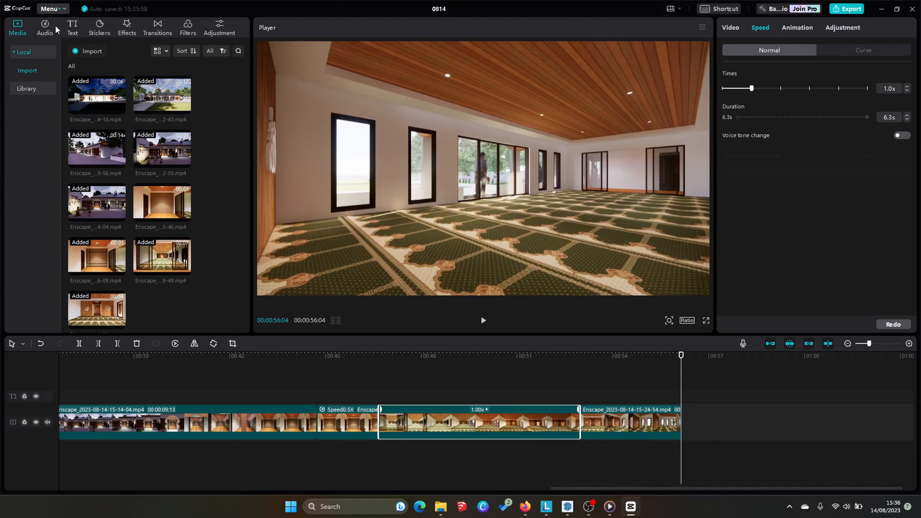
pyautogui.click(27, 89)
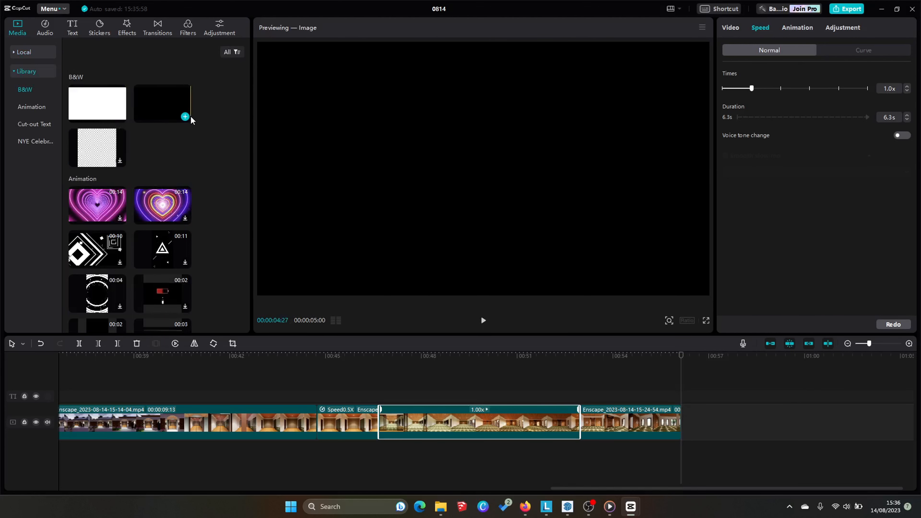
pyautogui.click(185, 117)
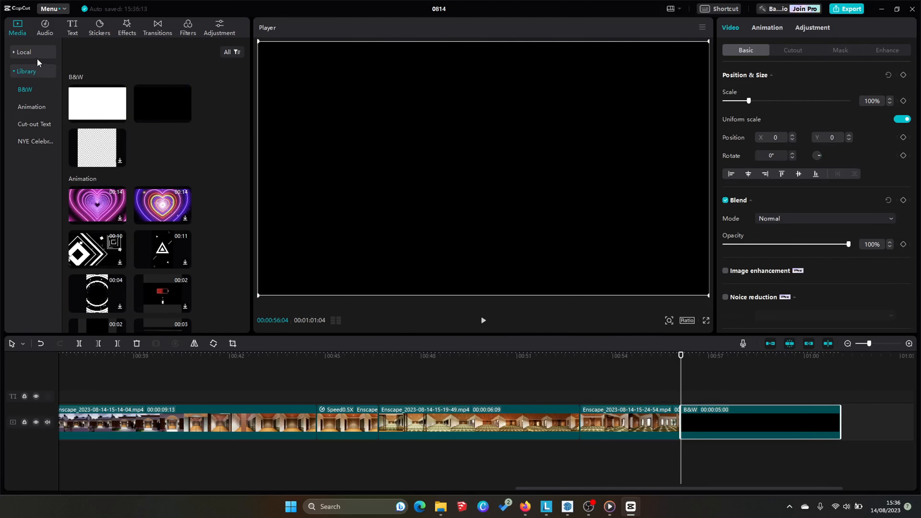
pyautogui.click(72, 29)
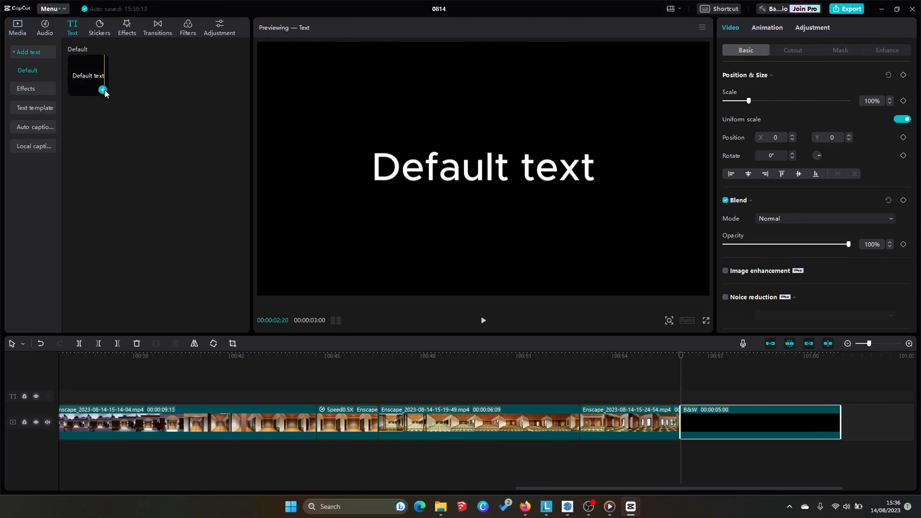
pyautogui.click(103, 90)
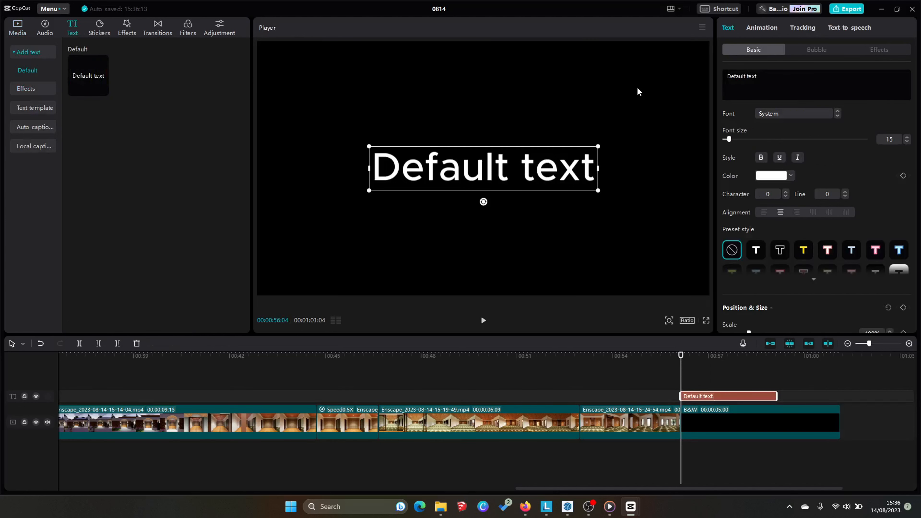
pyautogui.write('A')
pyautogui.hotkey('ctrl', 'a')
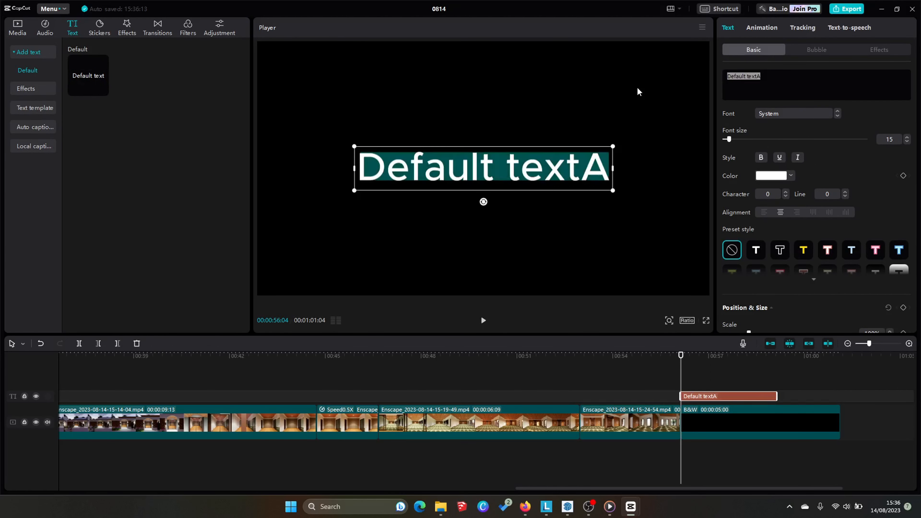
pyautogui.write('Design bu')
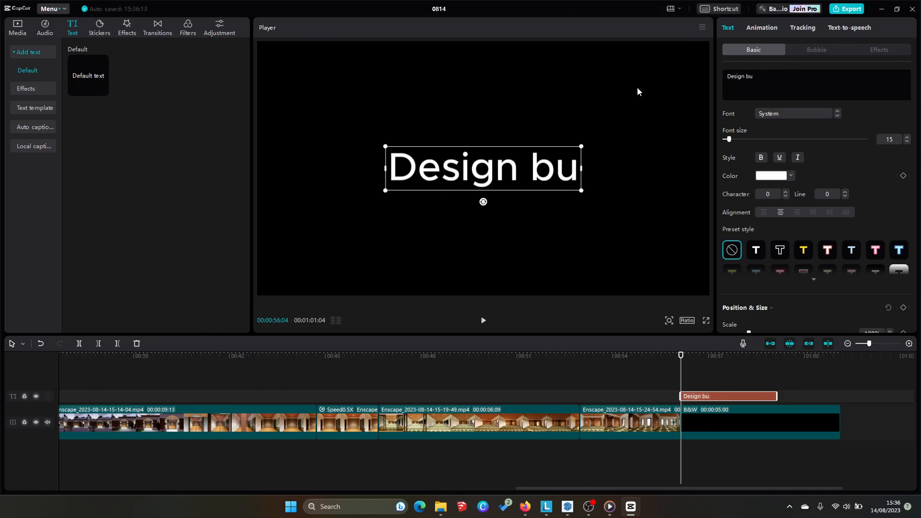
pyautogui.press('BackSpace')
pyautogui.write('y')
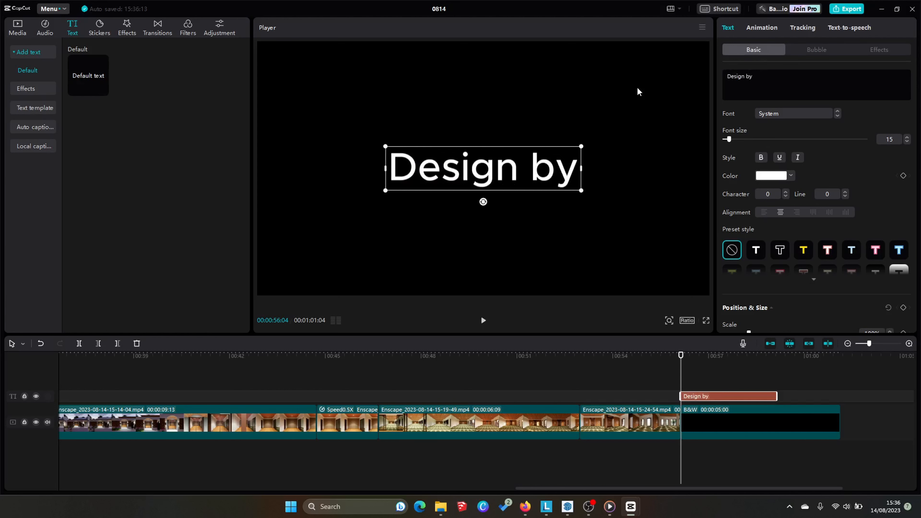
pyautogui.write(':')
pyautogui.press('Return')
pyautogui.write('@')
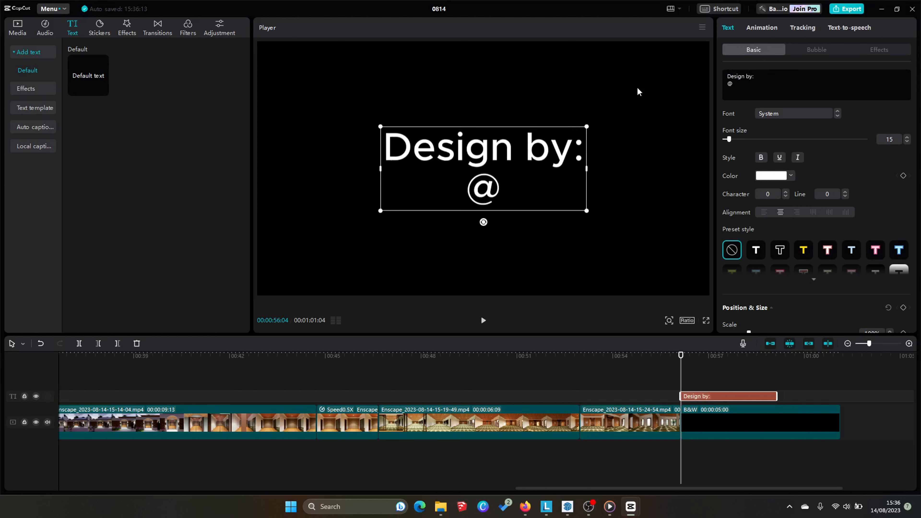
pyautogui.write('barialstudi')
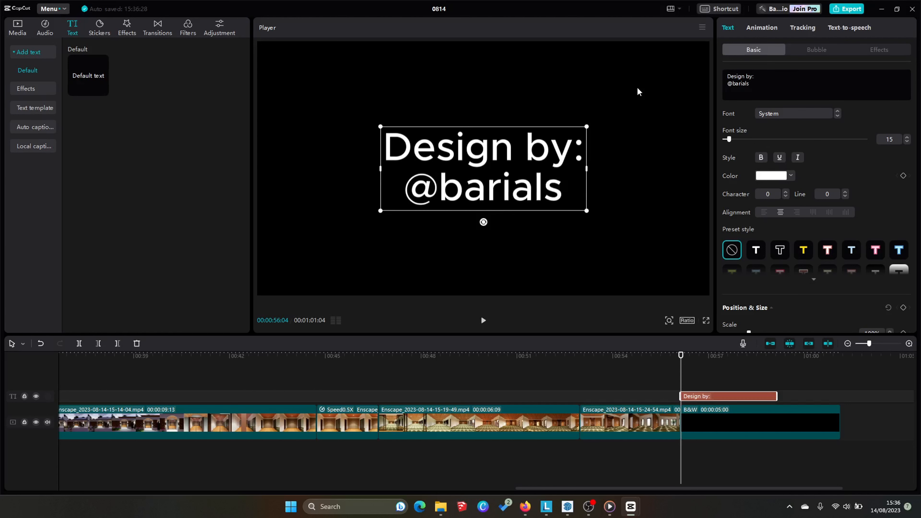
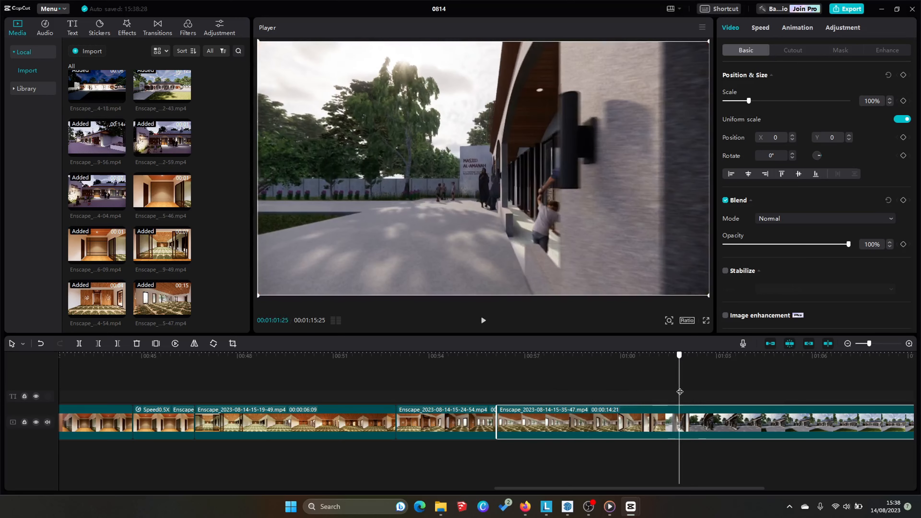
pyautogui.moveTo(677, 392); pyautogui.dragTo(354, 397)
pyautogui.click(483, 326)
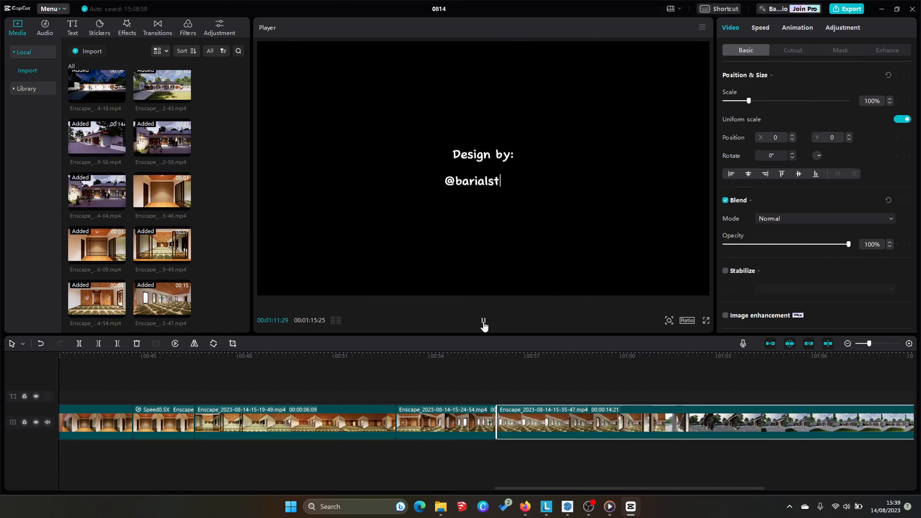
pyautogui.click(484, 322)
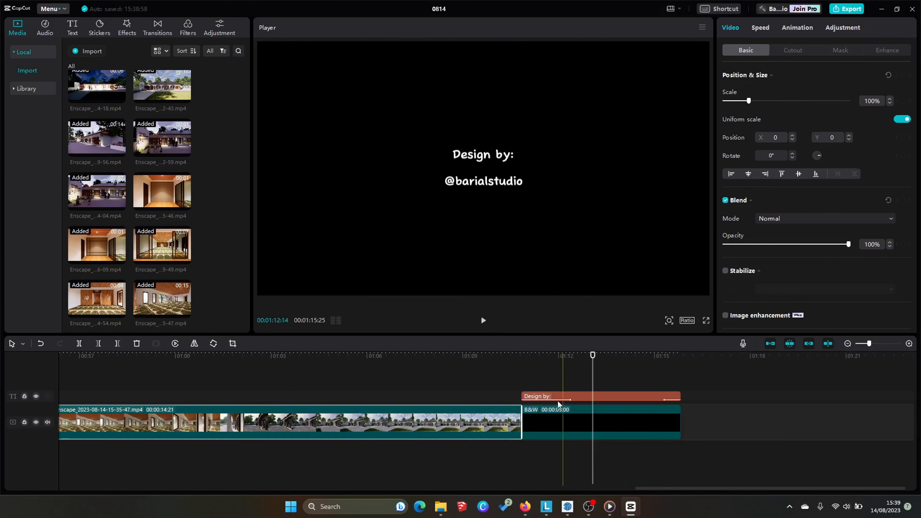
# Step: Trim the start of the "Design by:" text so it begins shortly after the black clip starts, and play back the ending
pyautogui.click(529, 397)
pyautogui.moveTo(526, 398); pyautogui.dragTo(545, 398)
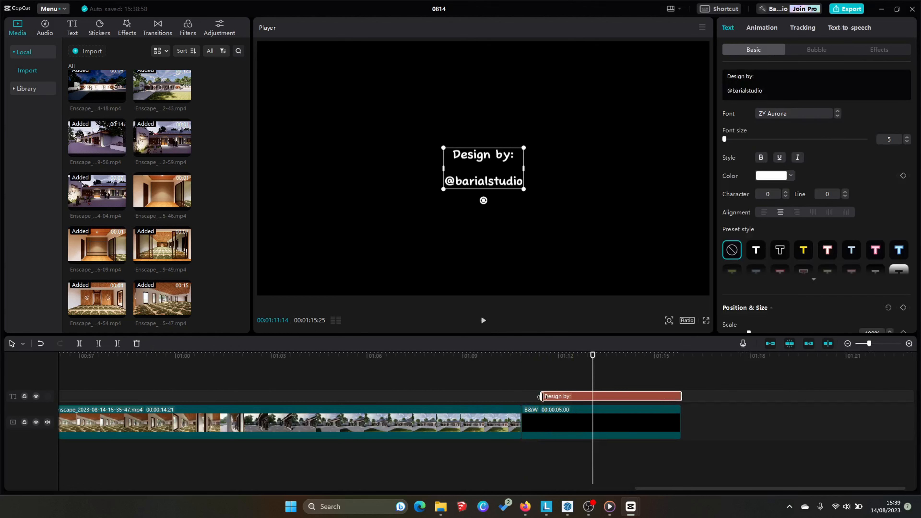
pyautogui.moveTo(593, 380); pyautogui.dragTo(505, 380)
pyautogui.click(483, 321)
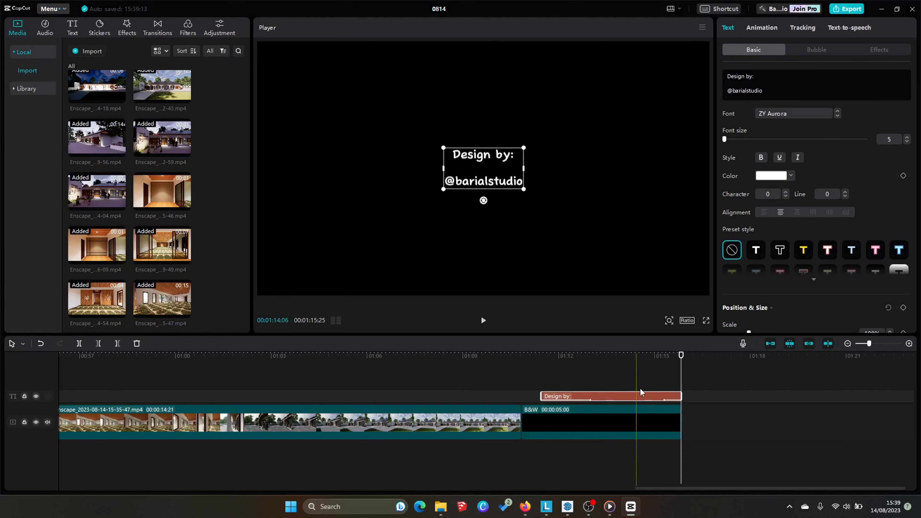
pyautogui.click(369, 382)
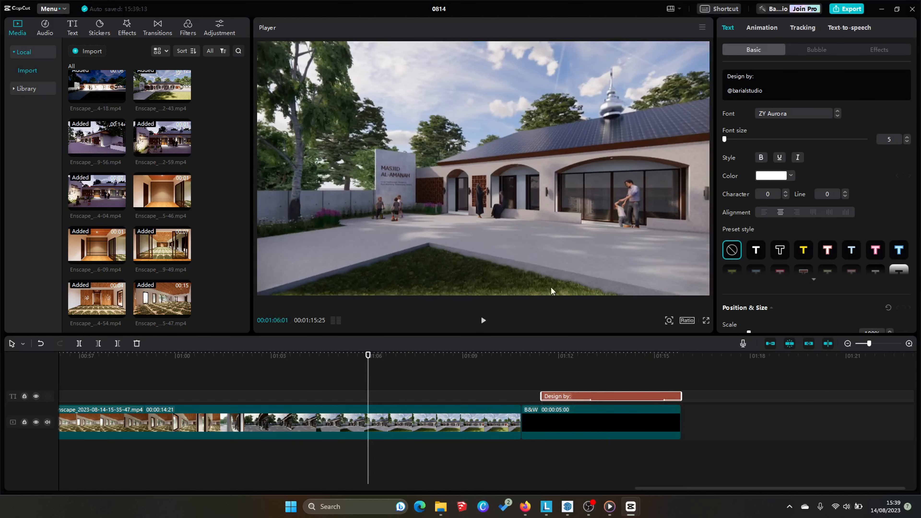
pyautogui.click(483, 320)
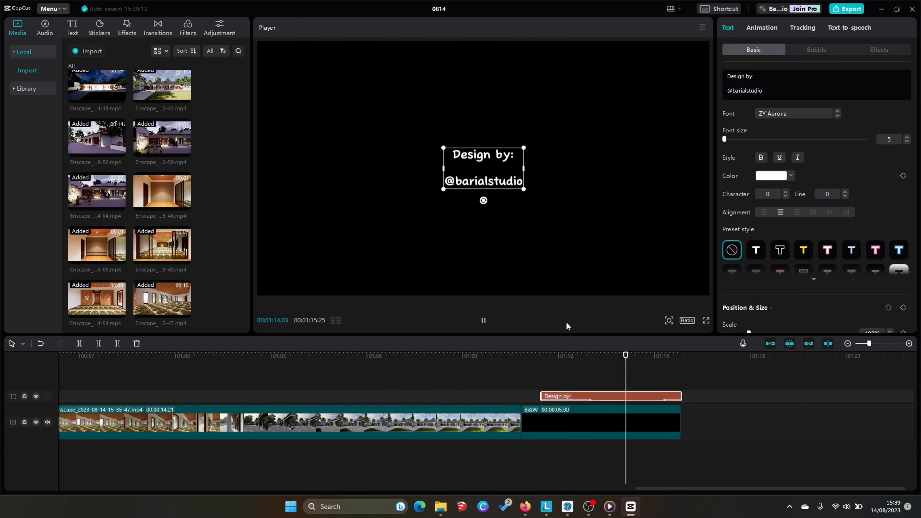
pyautogui.click(737, 374)
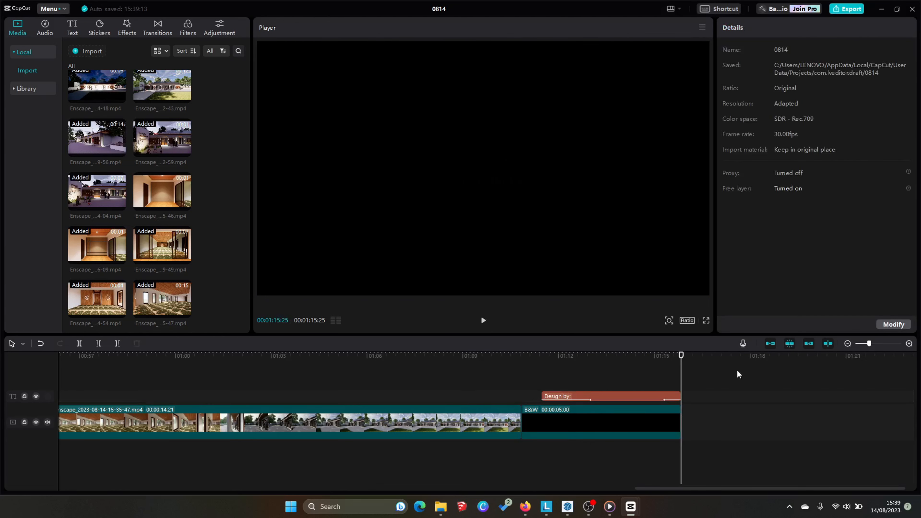
# Step: Play the video from the beginning and review the Masjid Al-Amanah opening title over the facade clip
pyautogui.click(484, 321)
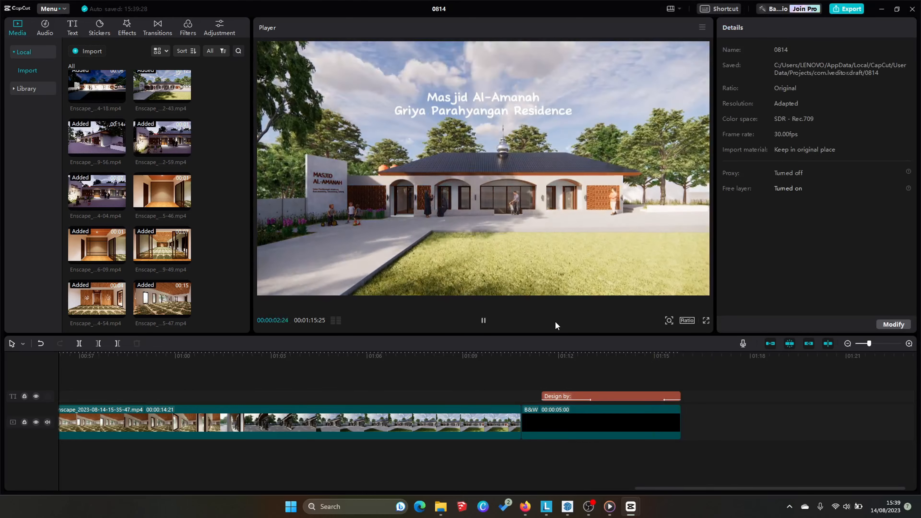
pyautogui.moveTo(722, 489); pyautogui.dragTo(154, 476)
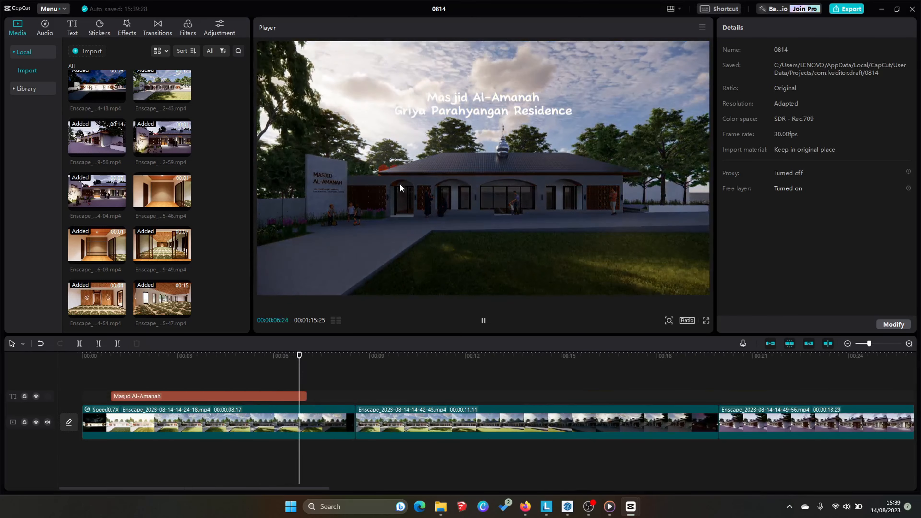
pyautogui.click(275, 396)
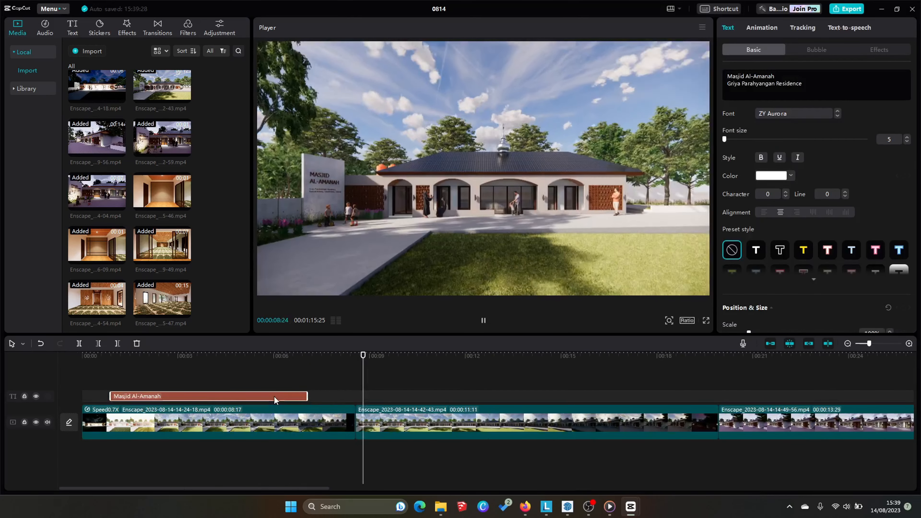
pyautogui.click(257, 371)
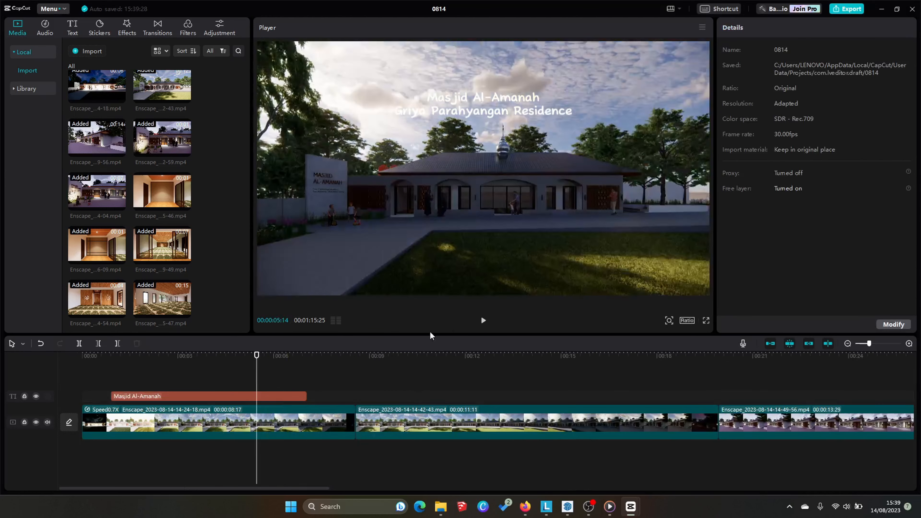
pyautogui.click(483, 320)
# Step: Move the "Masjid Al-Amanah Griya Parahyangan Residence" title slightly higher in the sky and return the playhead to the start
pyautogui.click(521, 117)
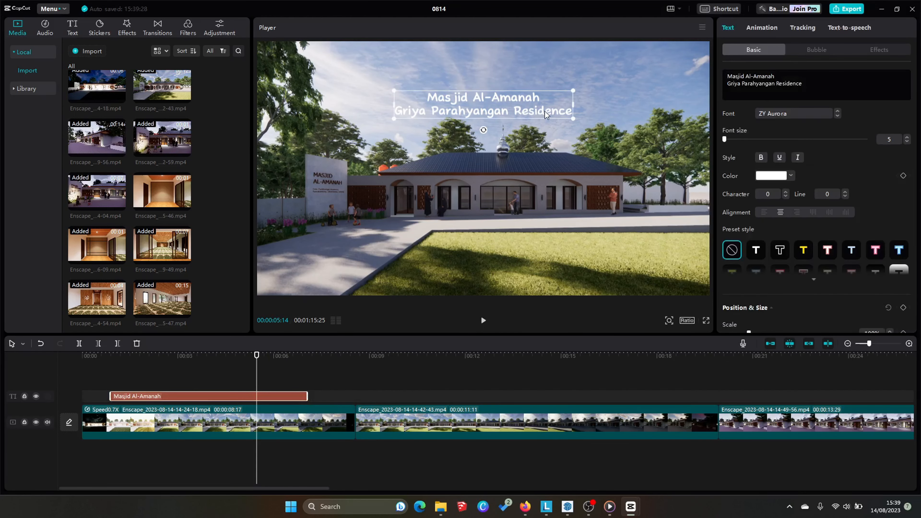
pyautogui.press('Up')
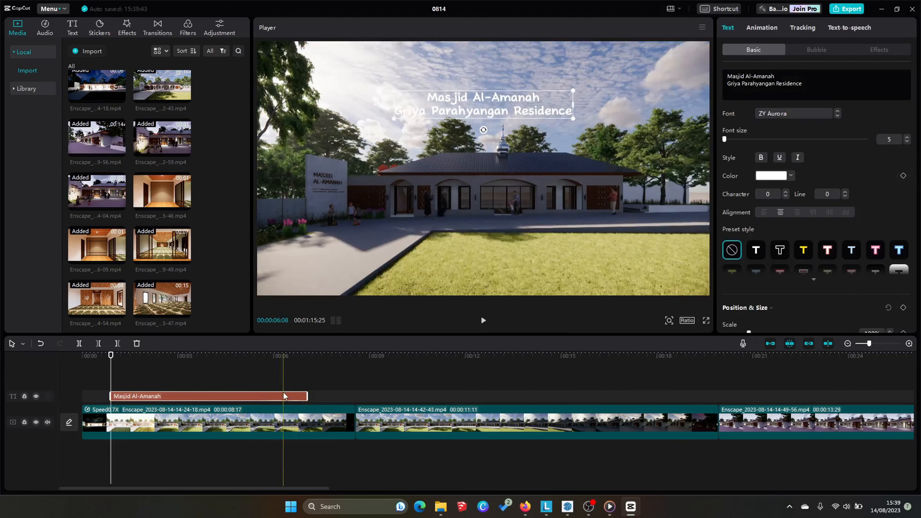
pyautogui.click(470, 160)
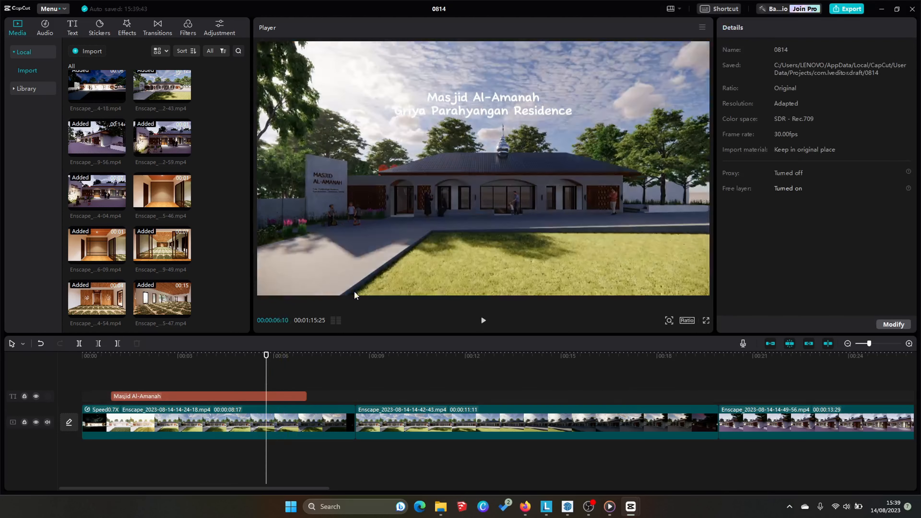
pyautogui.click(533, 114)
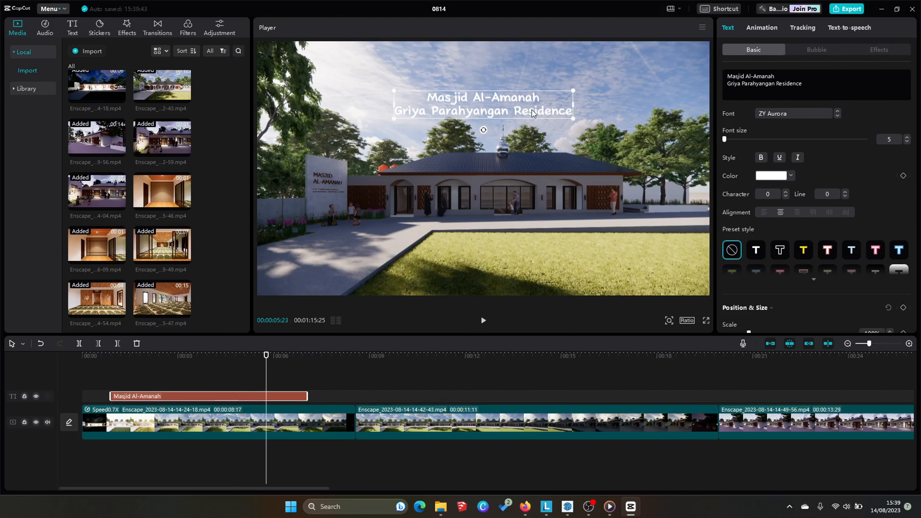
pyautogui.moveTo(533, 105); pyautogui.dragTo(530, 102)
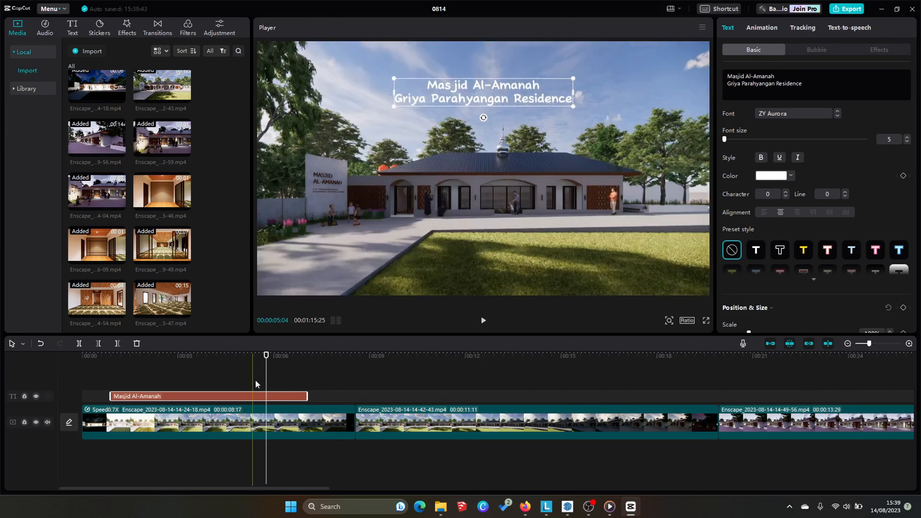
pyautogui.press('Home')
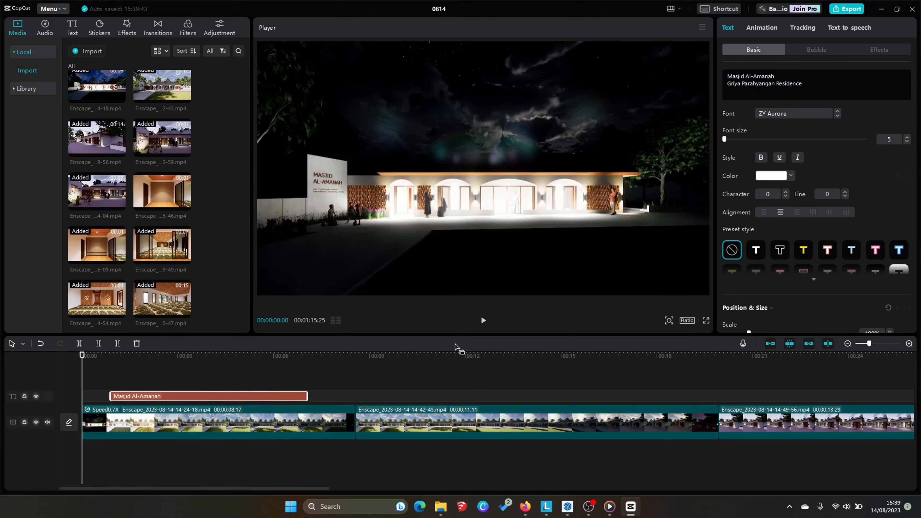
pyautogui.click(485, 321)
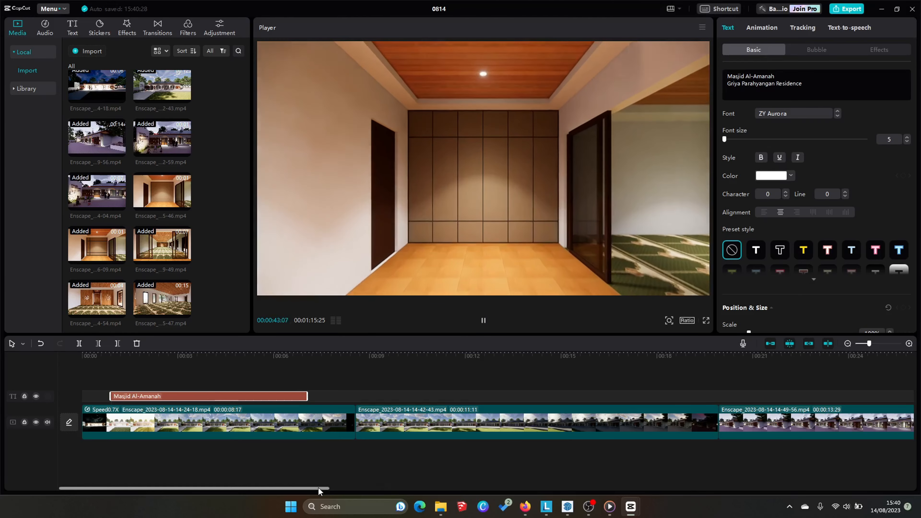
pyautogui.moveTo(319, 487); pyautogui.dragTo(605, 488)
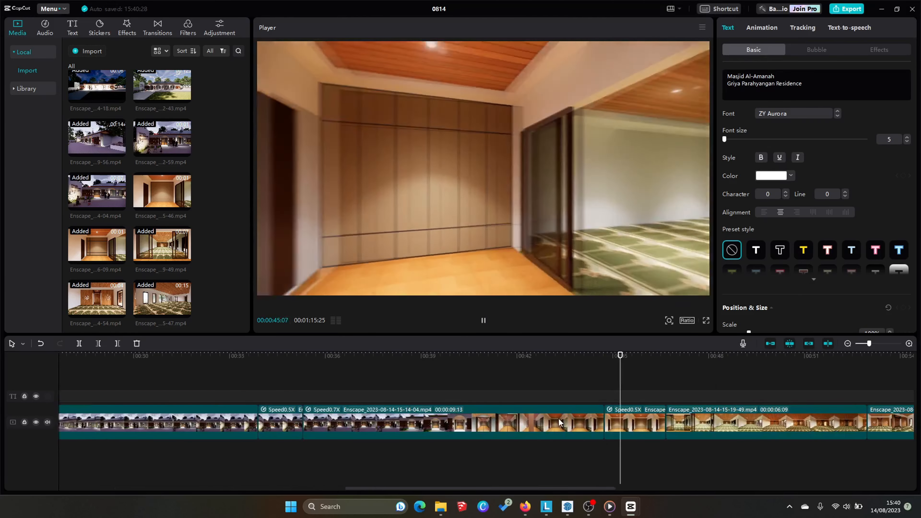
pyautogui.click(559, 422)
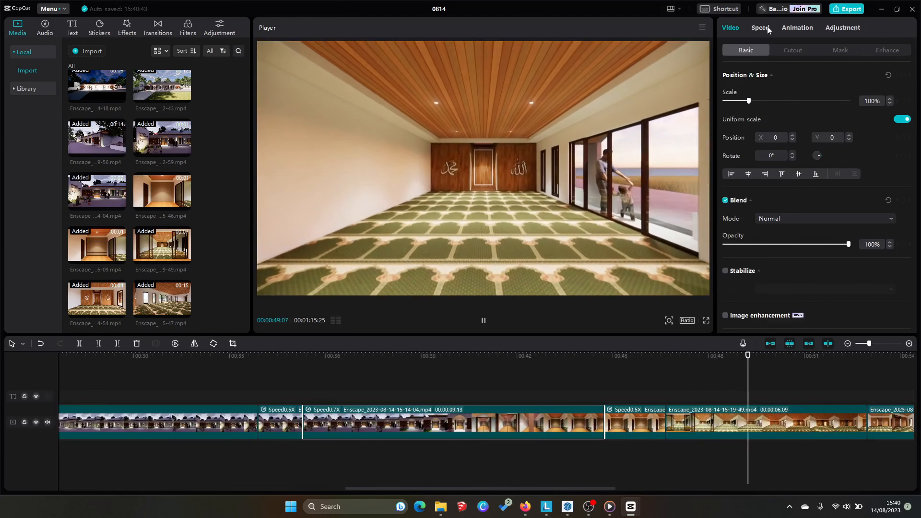
pyautogui.click(761, 28)
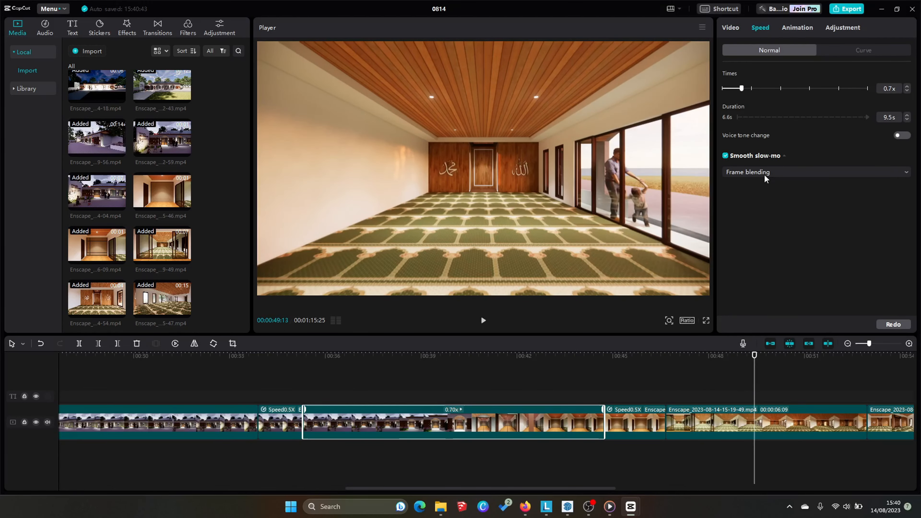
pyautogui.click(486, 321)
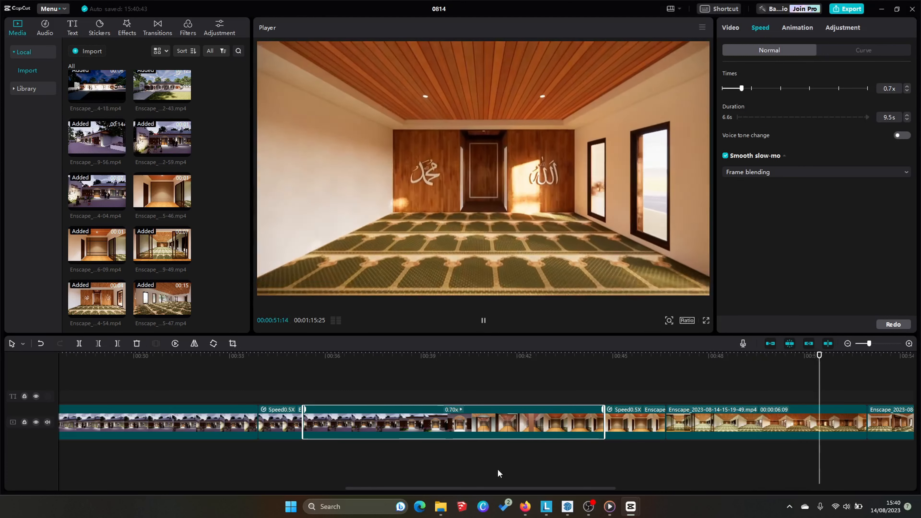
pyautogui.moveTo(505, 488); pyautogui.dragTo(802, 494)
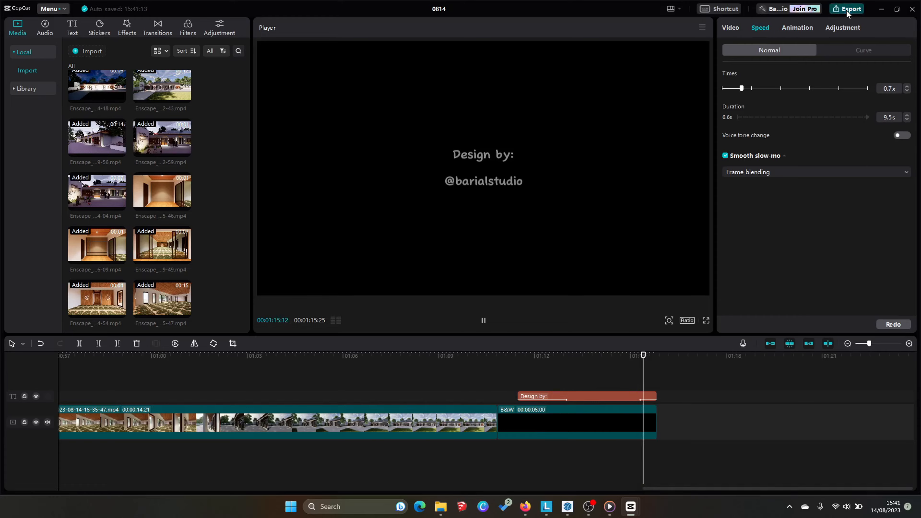
# Step: Set up the export with the title "Desain Masjid GPR" and the destination folder D:/06 HOME DOCUMENTS/MASJID GPR
pyautogui.click(847, 10)
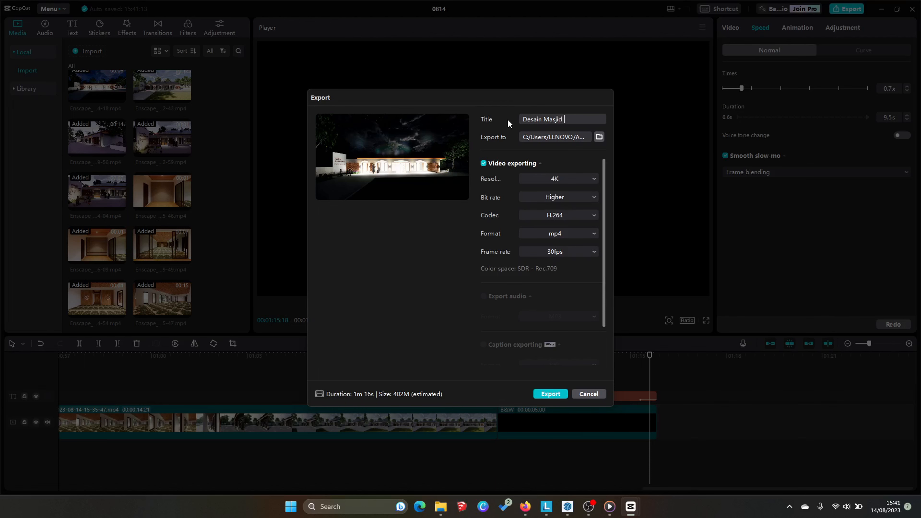
pyautogui.click(599, 138)
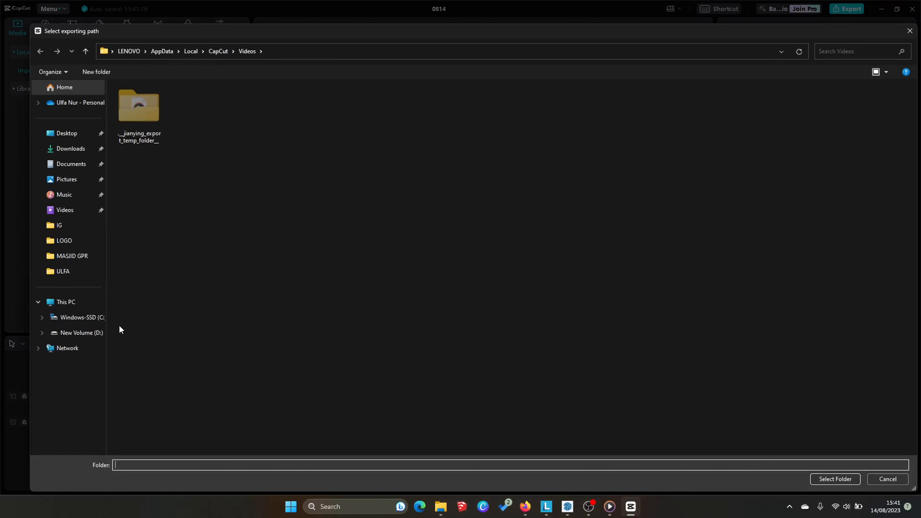
pyautogui.click(92, 334)
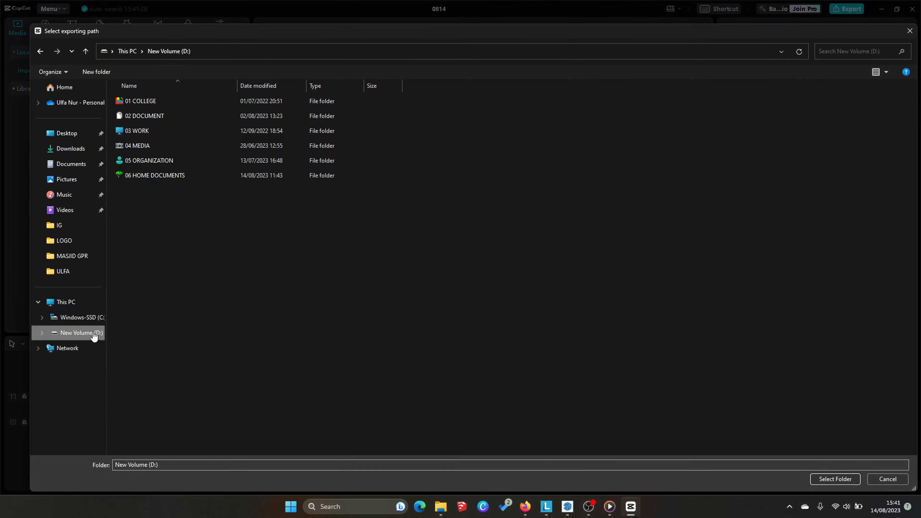
pyautogui.doubleClick(171, 146)
pyautogui.doubleClick(171, 145)
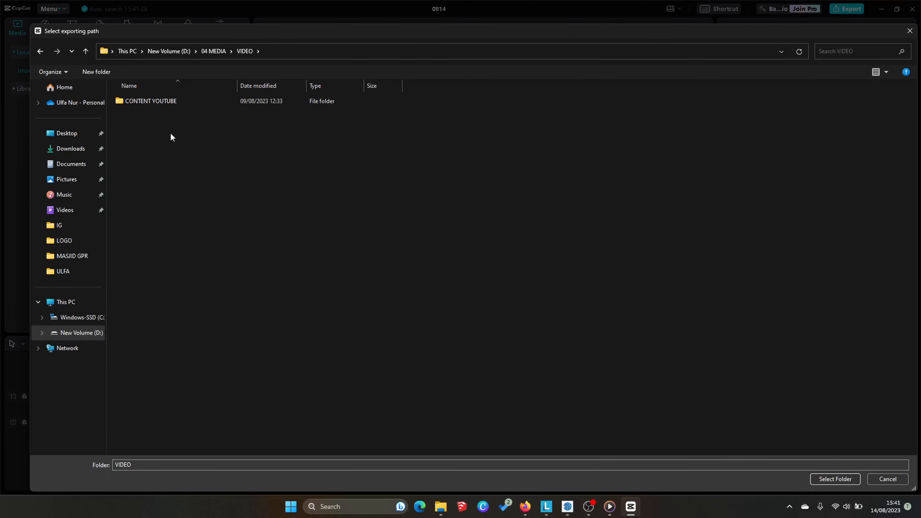
pyautogui.click(169, 51)
pyautogui.doubleClick(156, 176)
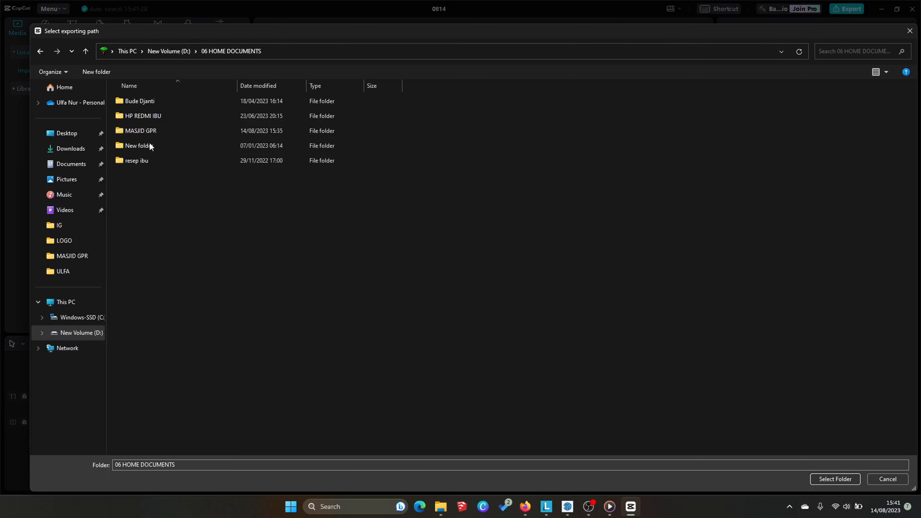
pyautogui.doubleClick(159, 131)
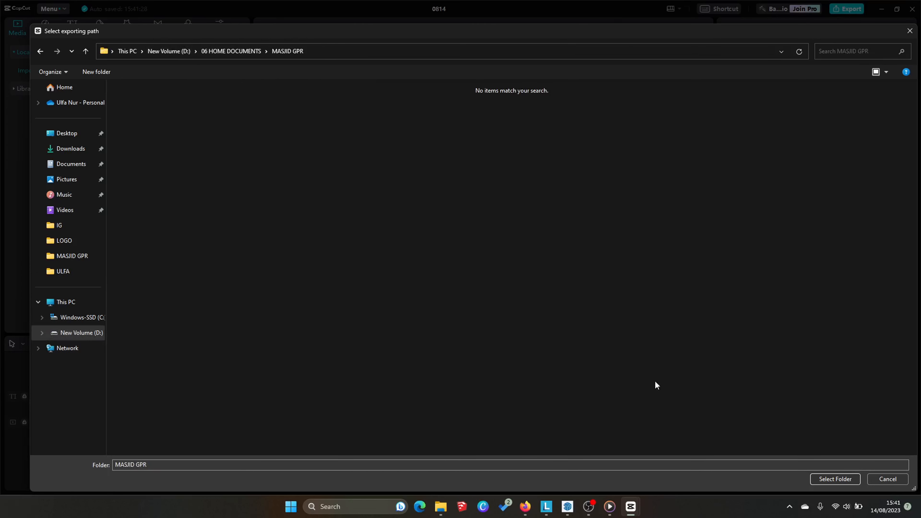
pyautogui.click(835, 480)
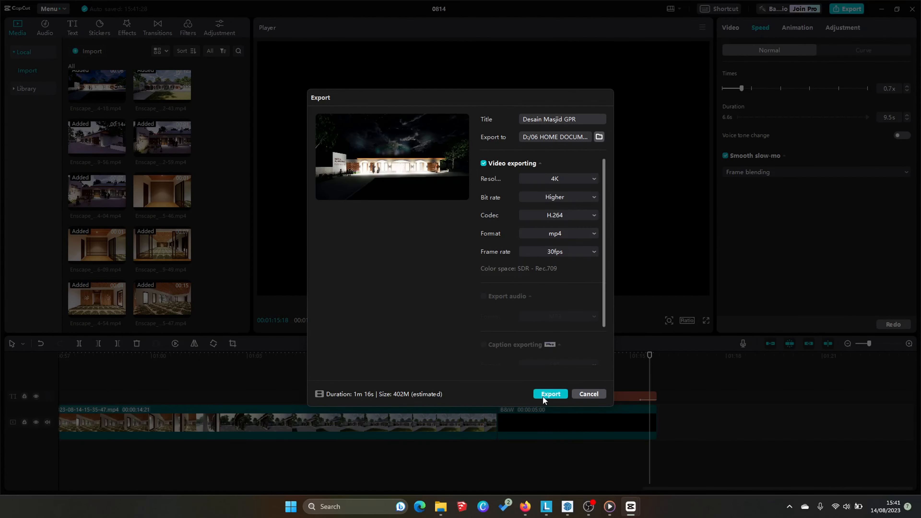